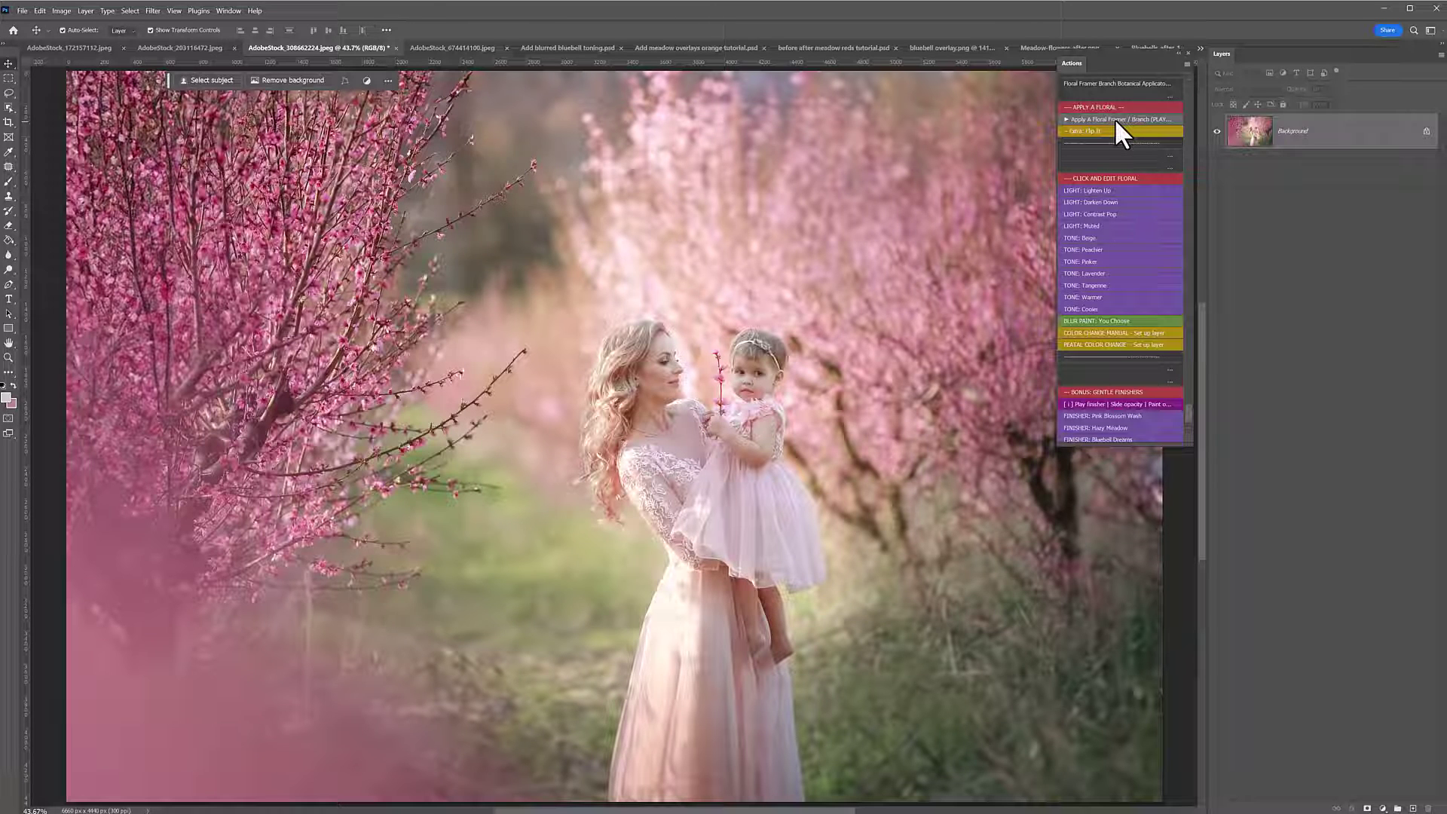
- Run the Apply A Floral Framer / Branch action and place LSP - Pink Blossom Scene 2 with petals.png from the LSP - Blossom Overlays folder
{"action": "left_click", "coordinate": [1115, 119]}
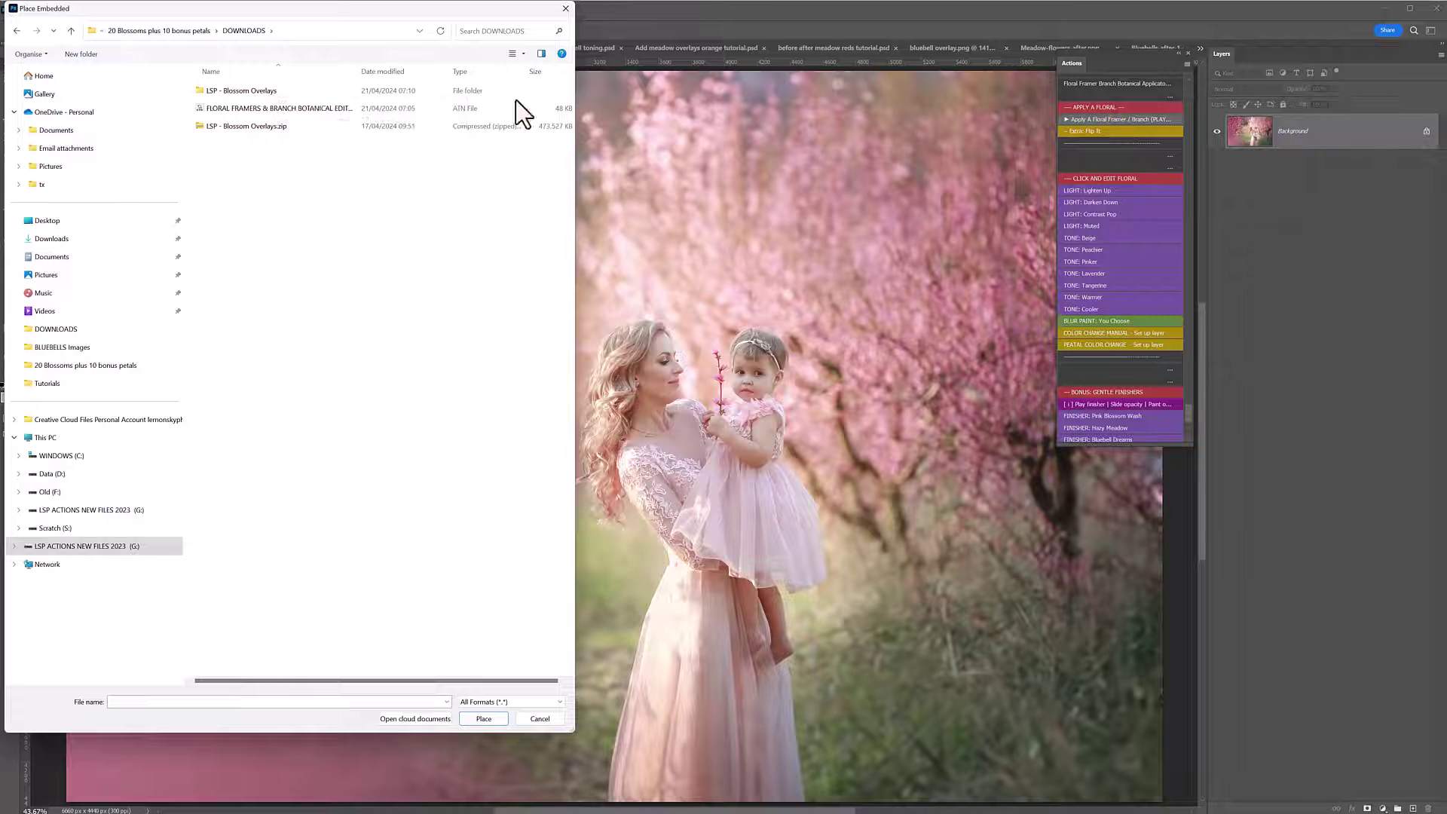
{"action": "double_click", "coordinate": [287, 92]}
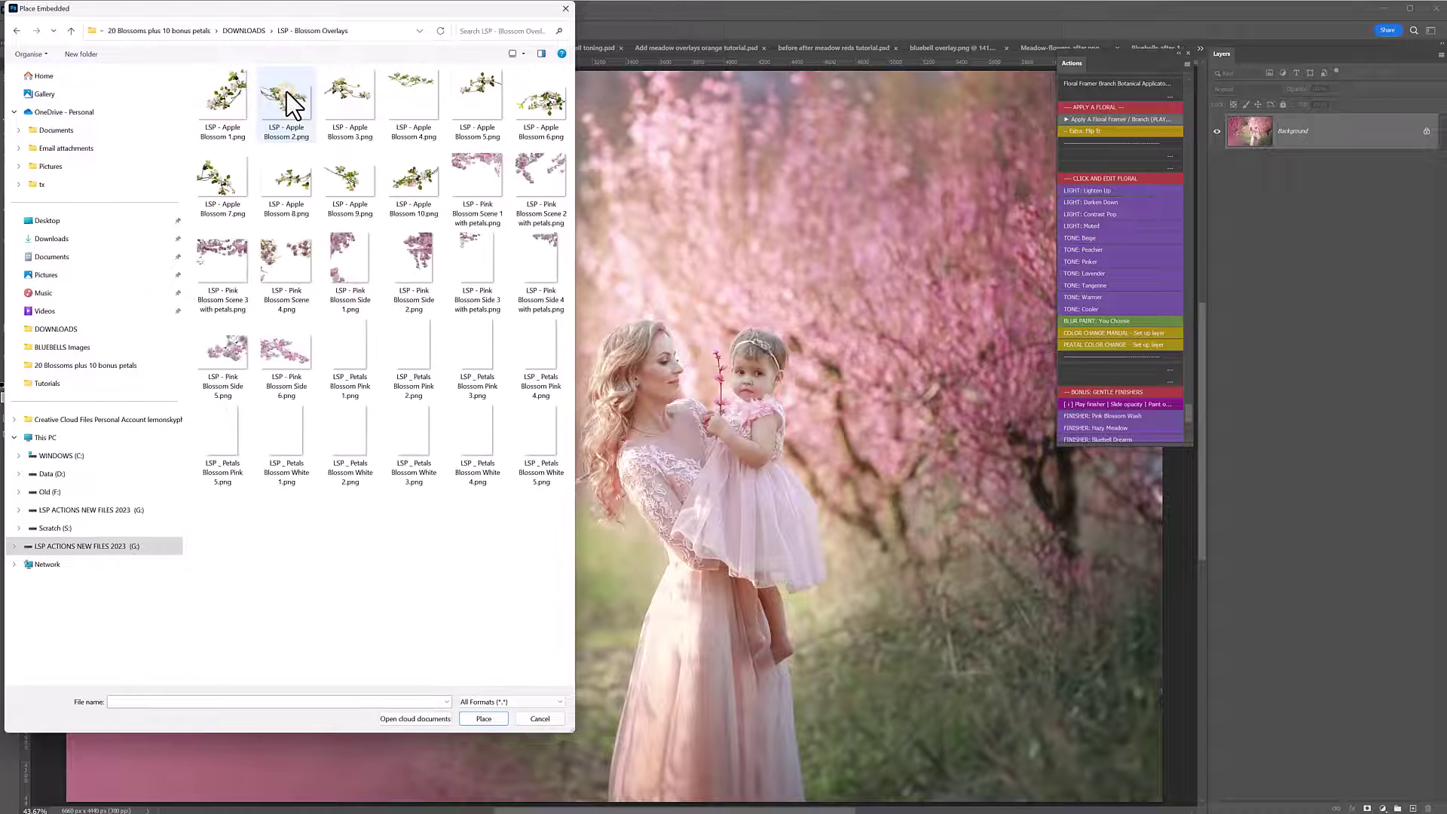
{"action": "right_click", "coordinate": [386, 568]}
{"action": "mouse_move", "coordinate": [437, 572]}
{"action": "left_click", "coordinate": [531, 587]}
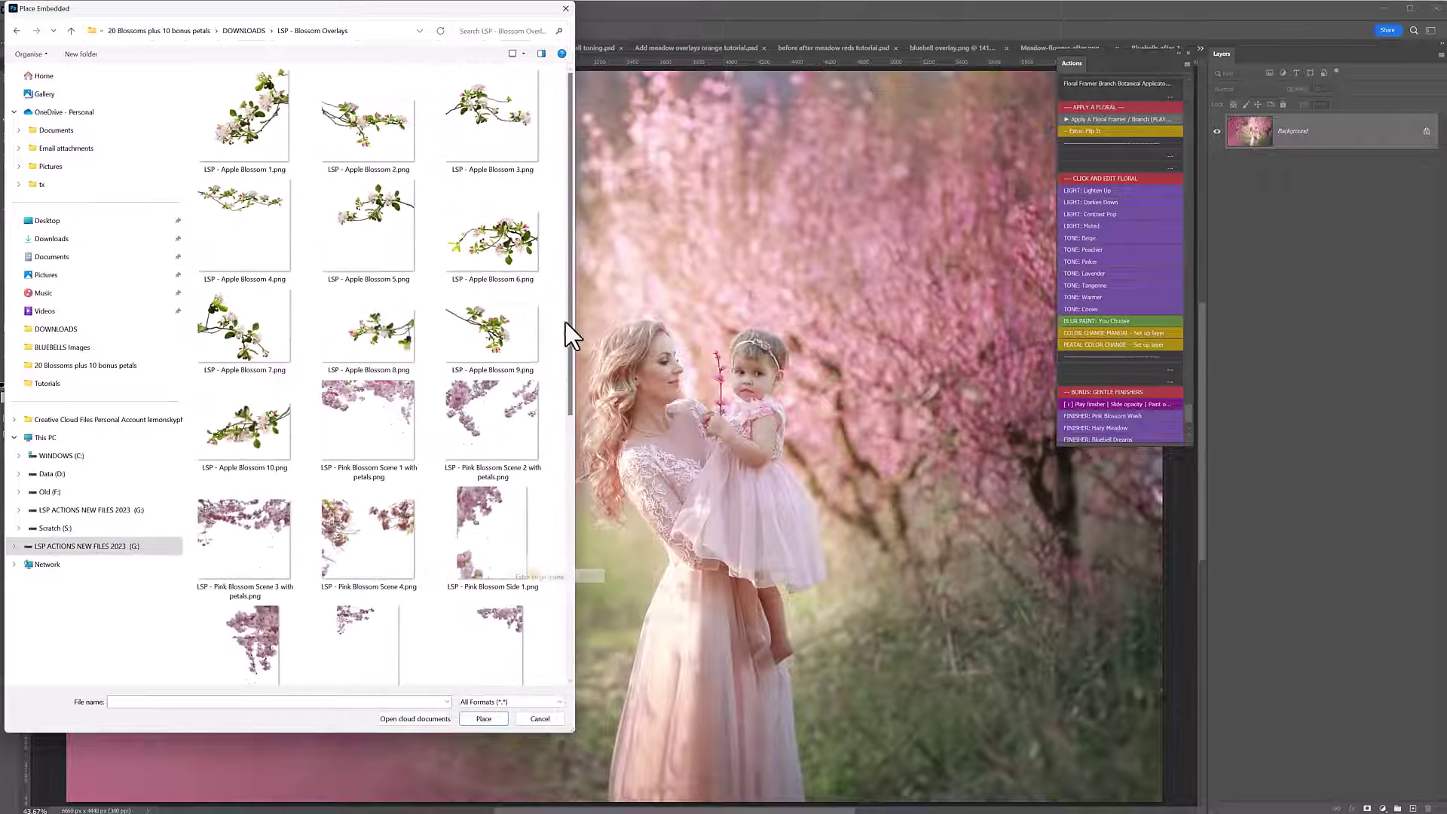
{"action": "scroll", "coordinate": [571, 297], "scroll_direction": "down", "scroll_amount": 1}
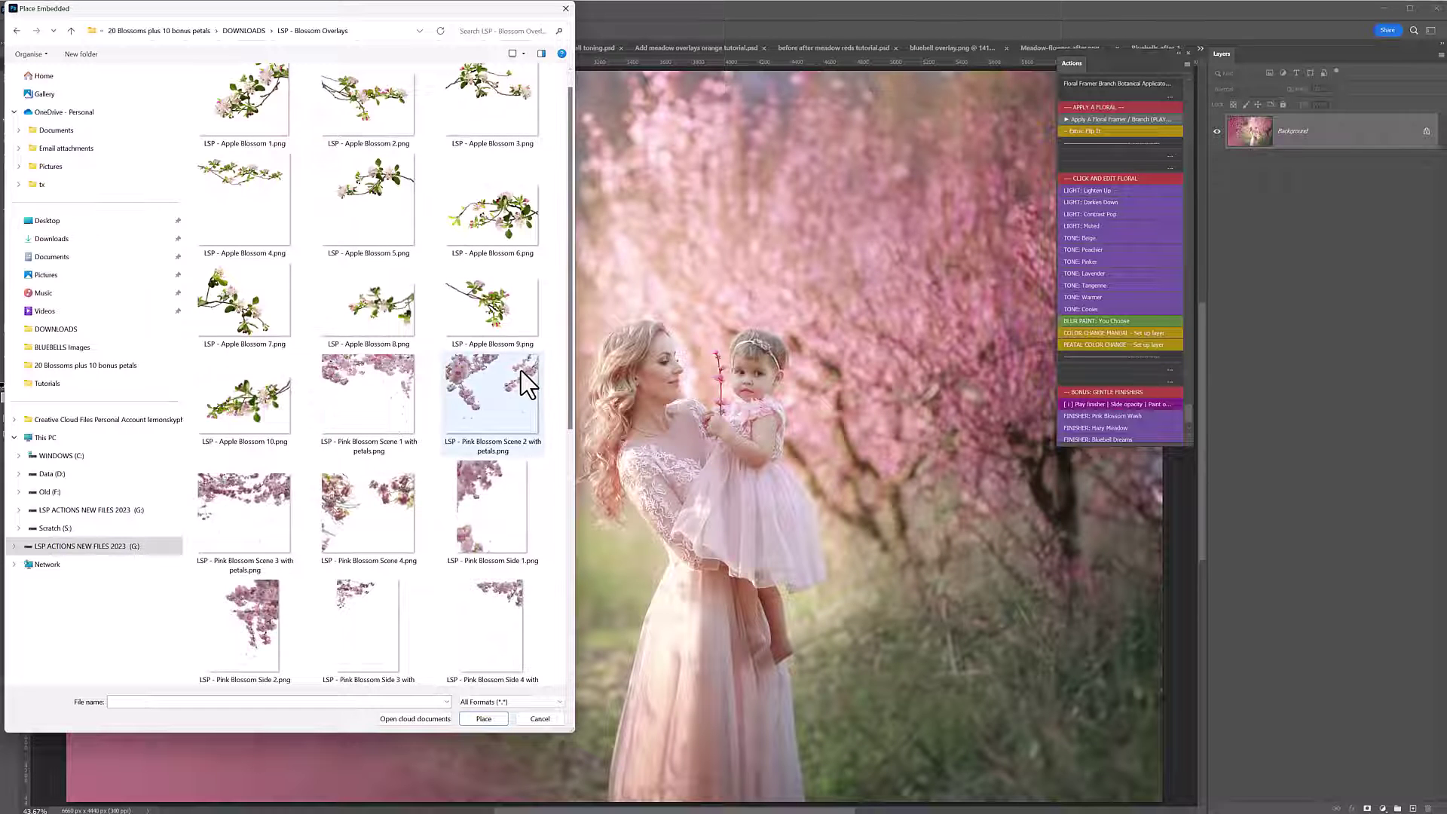
{"action": "double_click", "coordinate": [499, 374]}
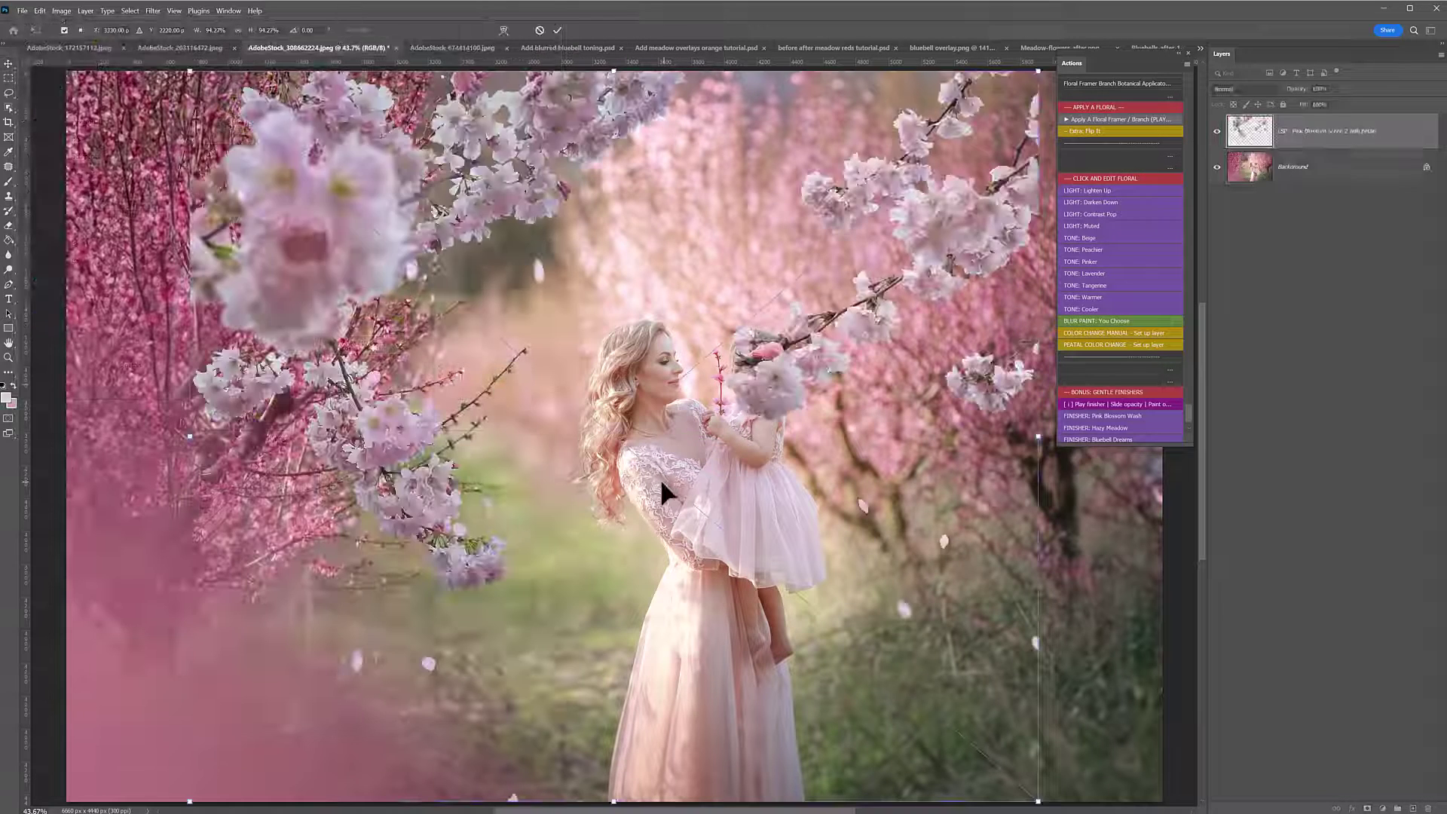
- Stretch the blossom overlay across the photo's full width, shift it upward clear of the mother and child, and commit the placement
{"action": "left_click_drag", "start_coordinate": [582, 484], "coordinate": [542, 482]}
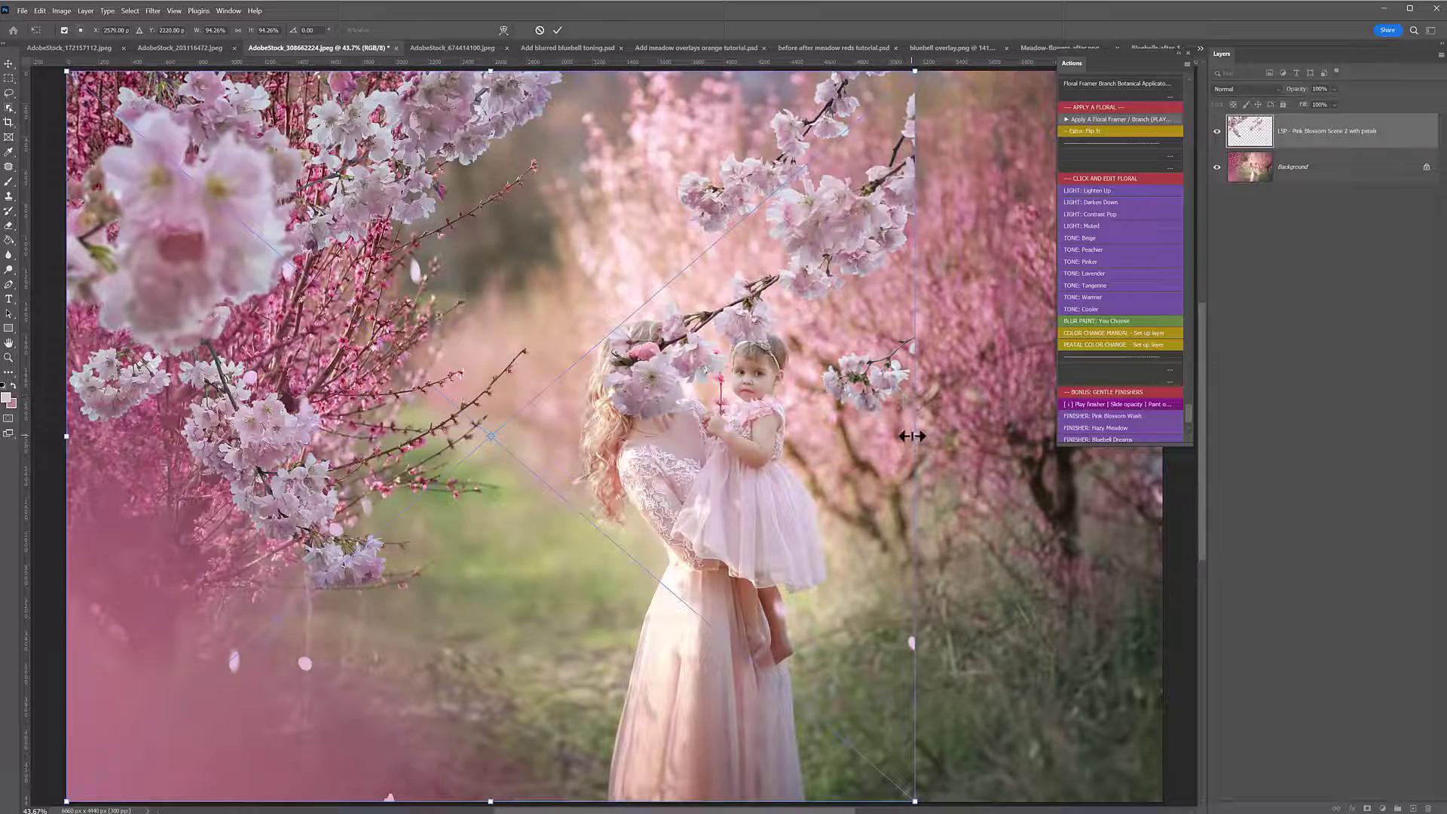
{"action": "left_click_drag", "start_coordinate": [912, 436], "coordinate": [1145, 436]}
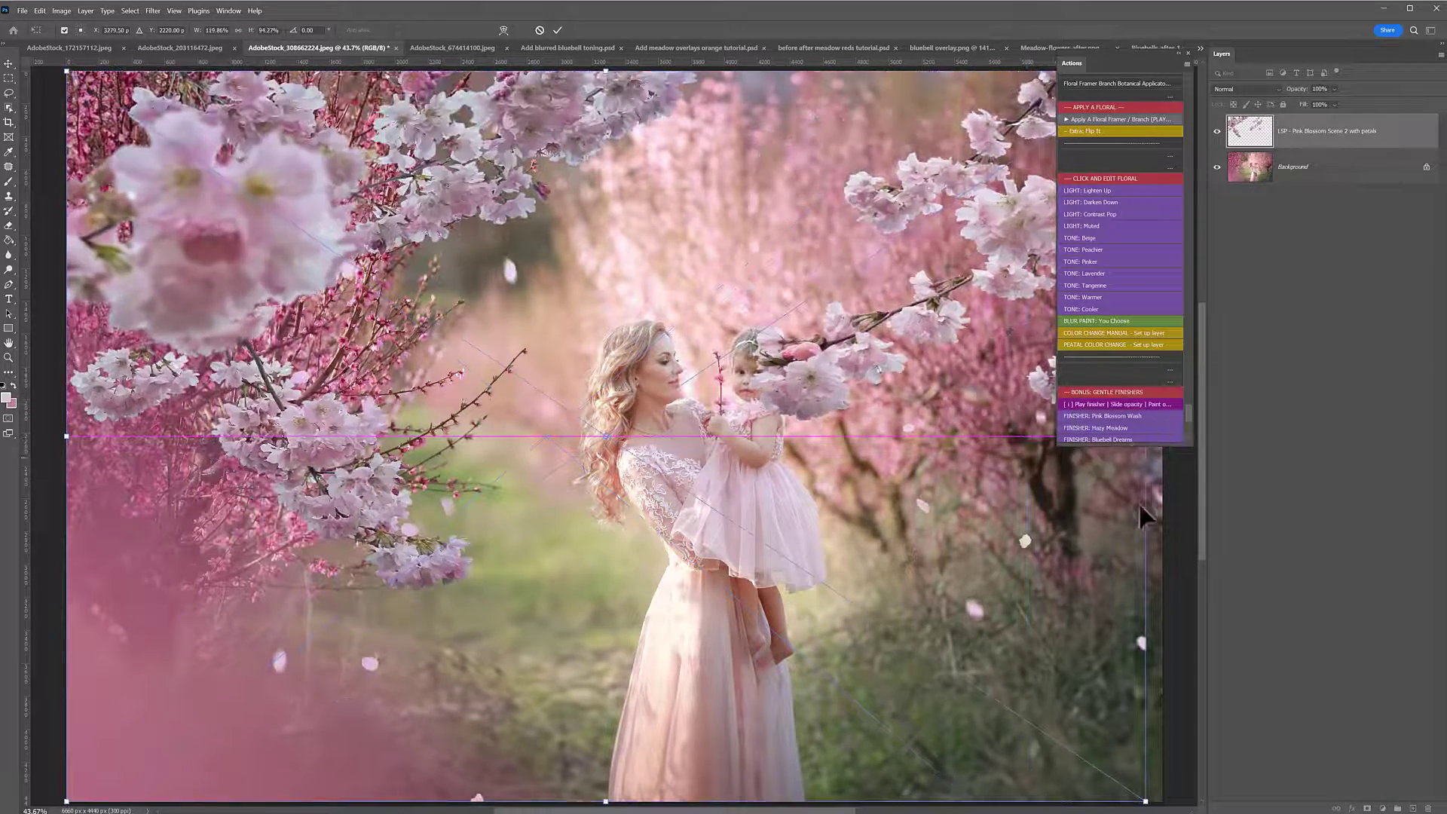
{"action": "scroll", "coordinate": [1153, 524], "scroll_direction": "up", "scroll_amount": 1}
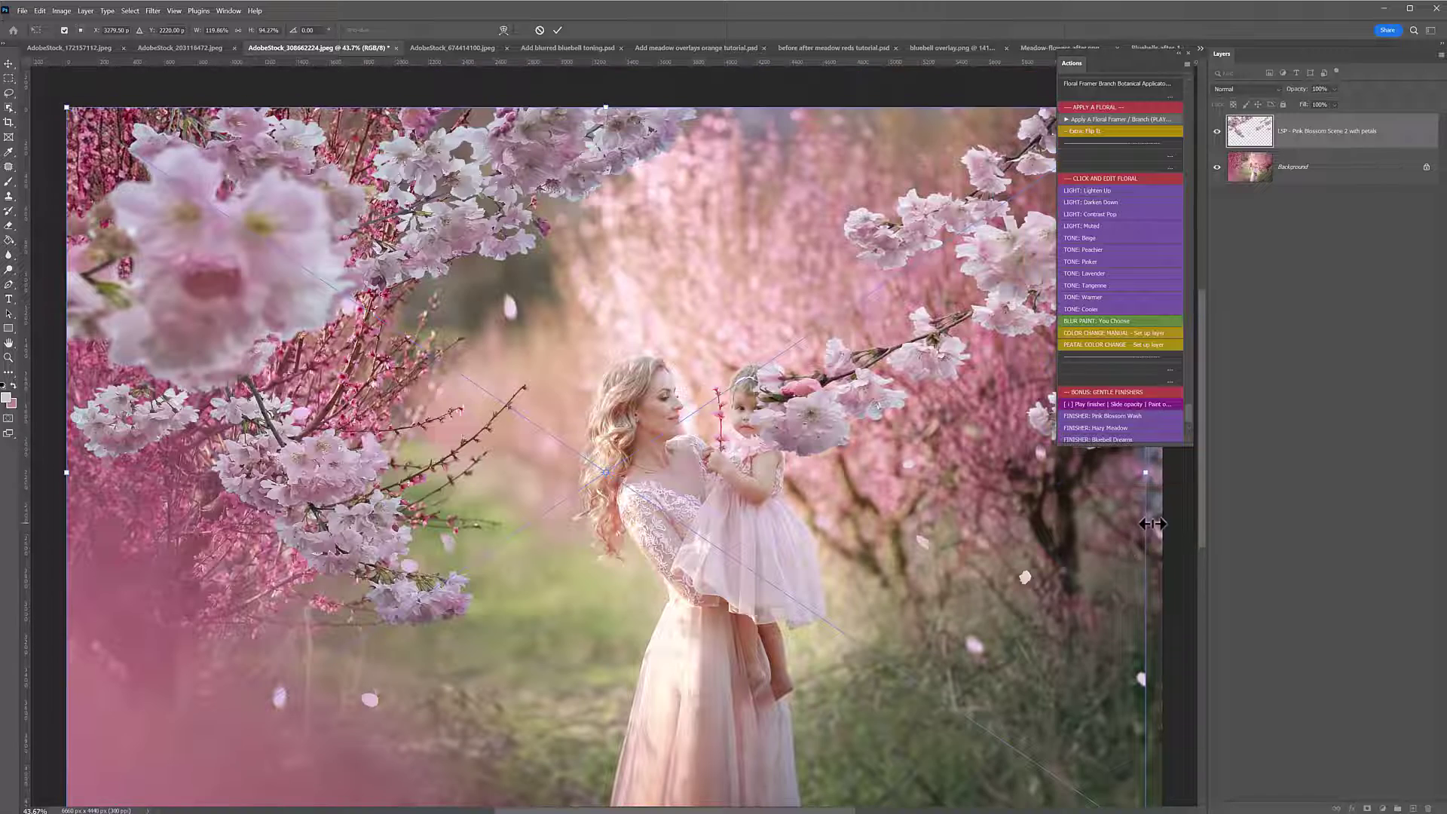
{"action": "left_click_drag", "start_coordinate": [1146, 472], "coordinate": [1164, 471]}
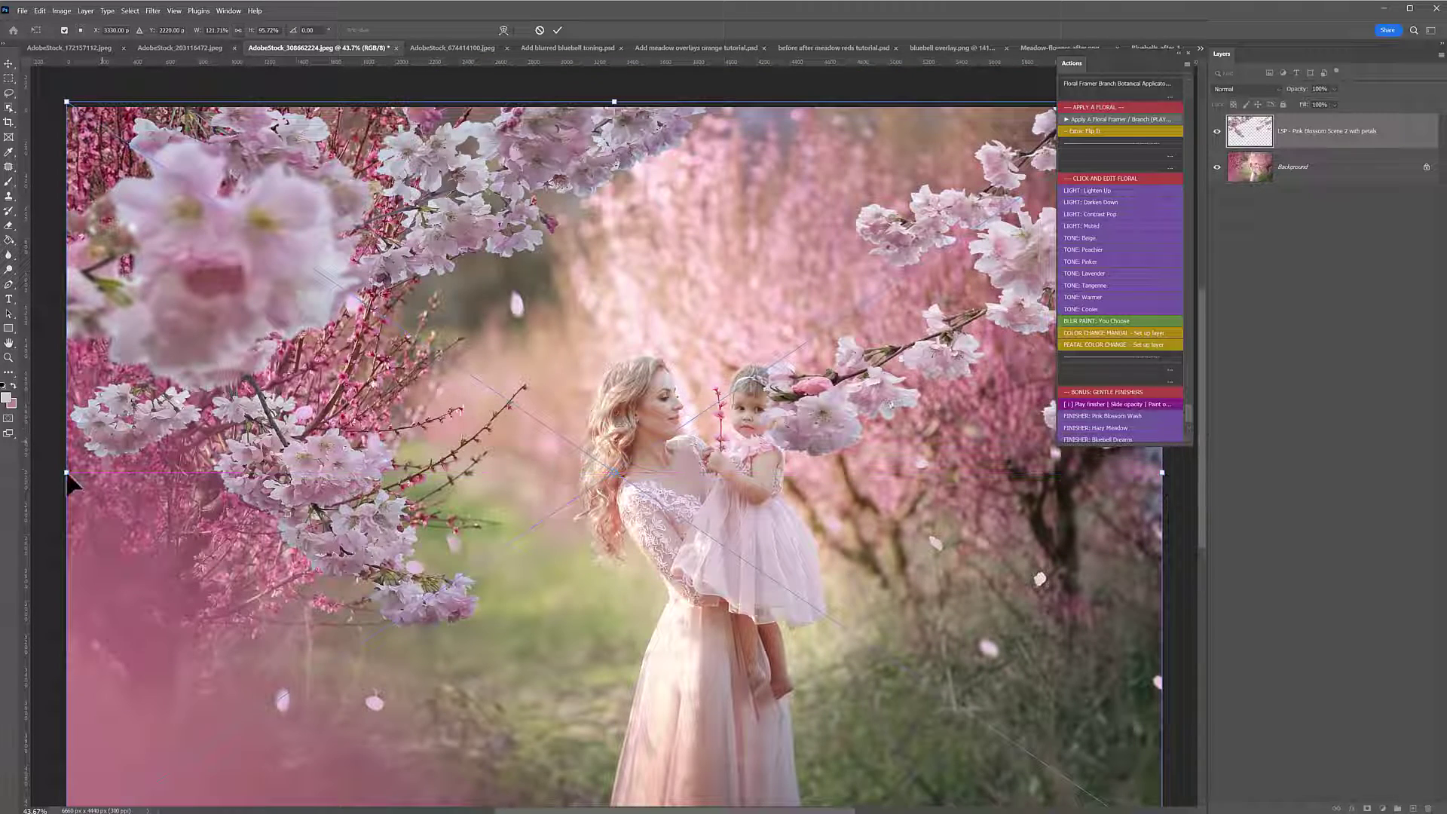
{"action": "left_click_drag", "start_coordinate": [171, 441], "coordinate": [230, 426]}
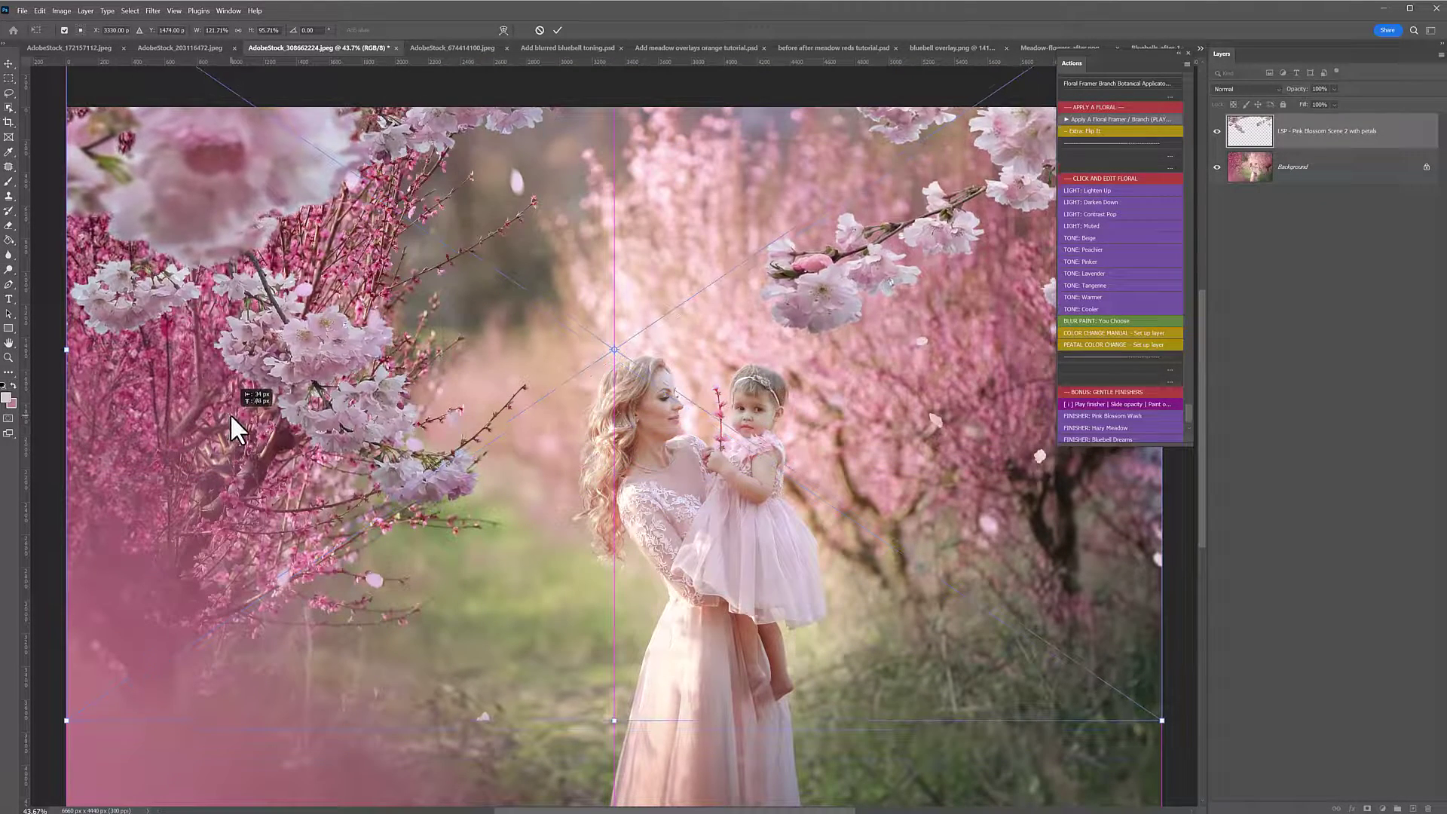
{"action": "key", "text": "Return"}
- Run the BLUR PAINT: You Choose action on the blossom overlay with a Gaussian Blur radius of 34.6 pixels
{"action": "key", "text": "b"}
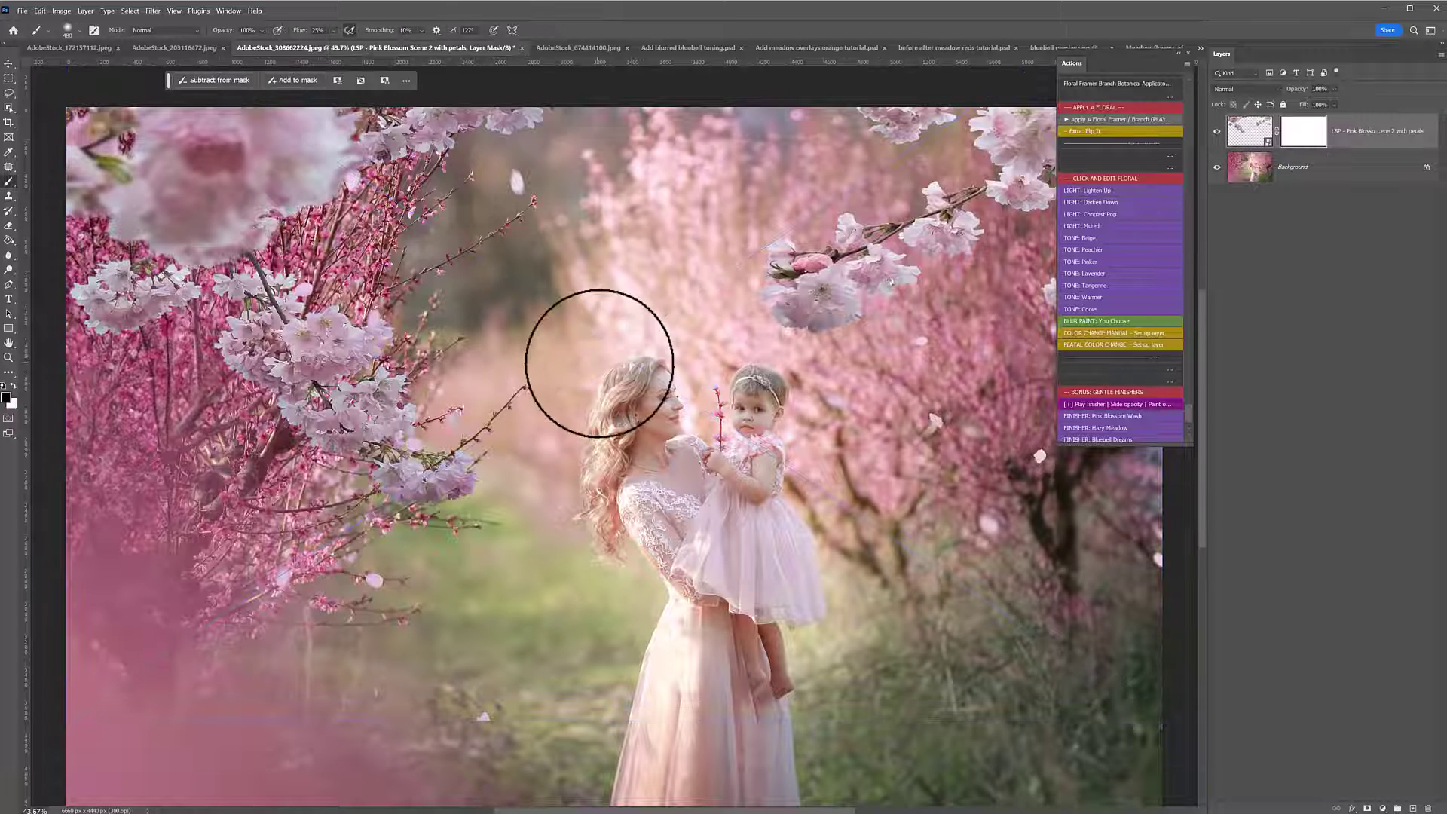
{"action": "scroll", "coordinate": [599, 363], "scroll_direction": "down", "scroll_amount": 1}
{"action": "left_click", "coordinate": [1110, 320]}
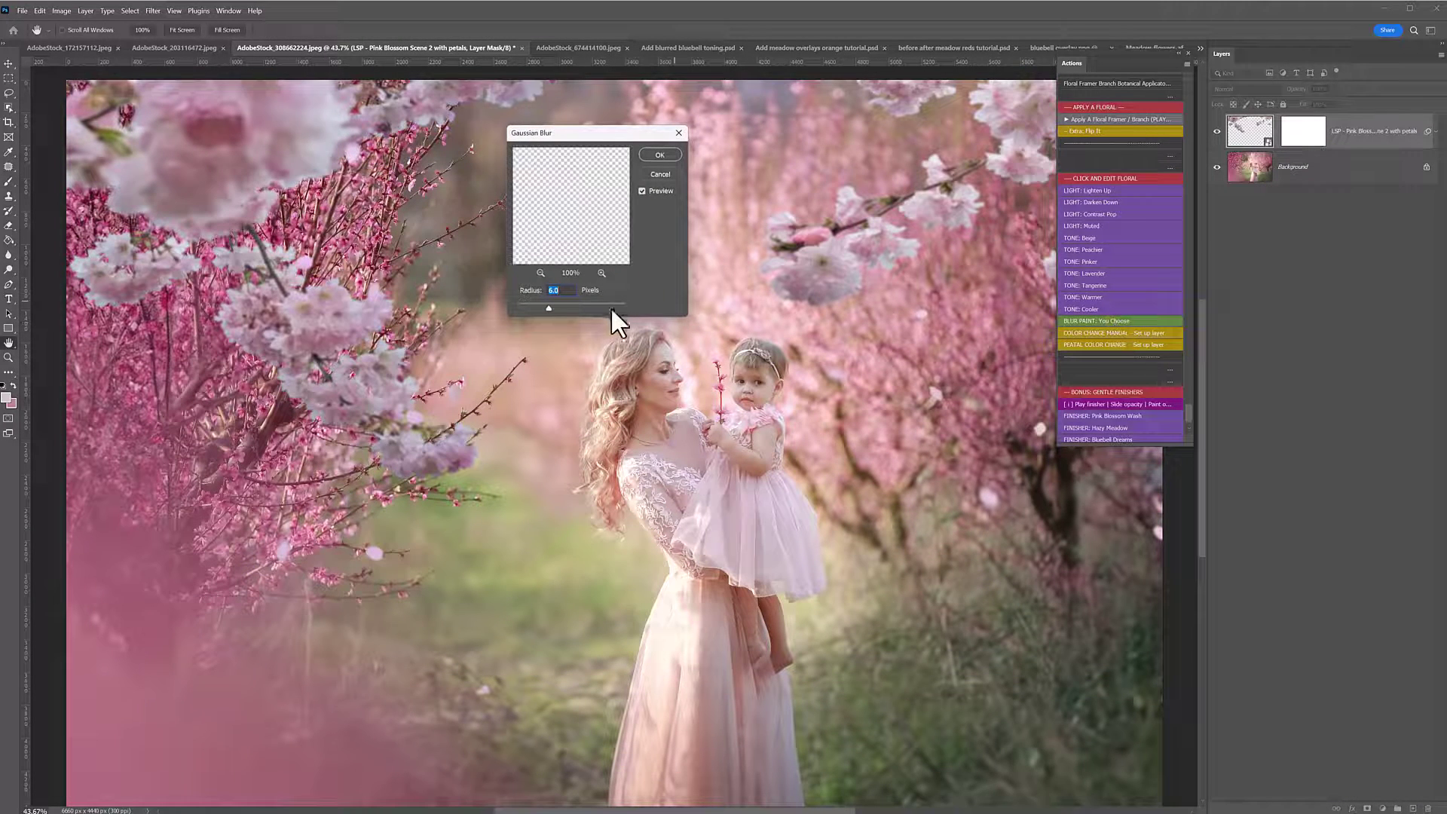
{"action": "left_click_drag", "start_coordinate": [555, 304], "coordinate": [570, 304]}
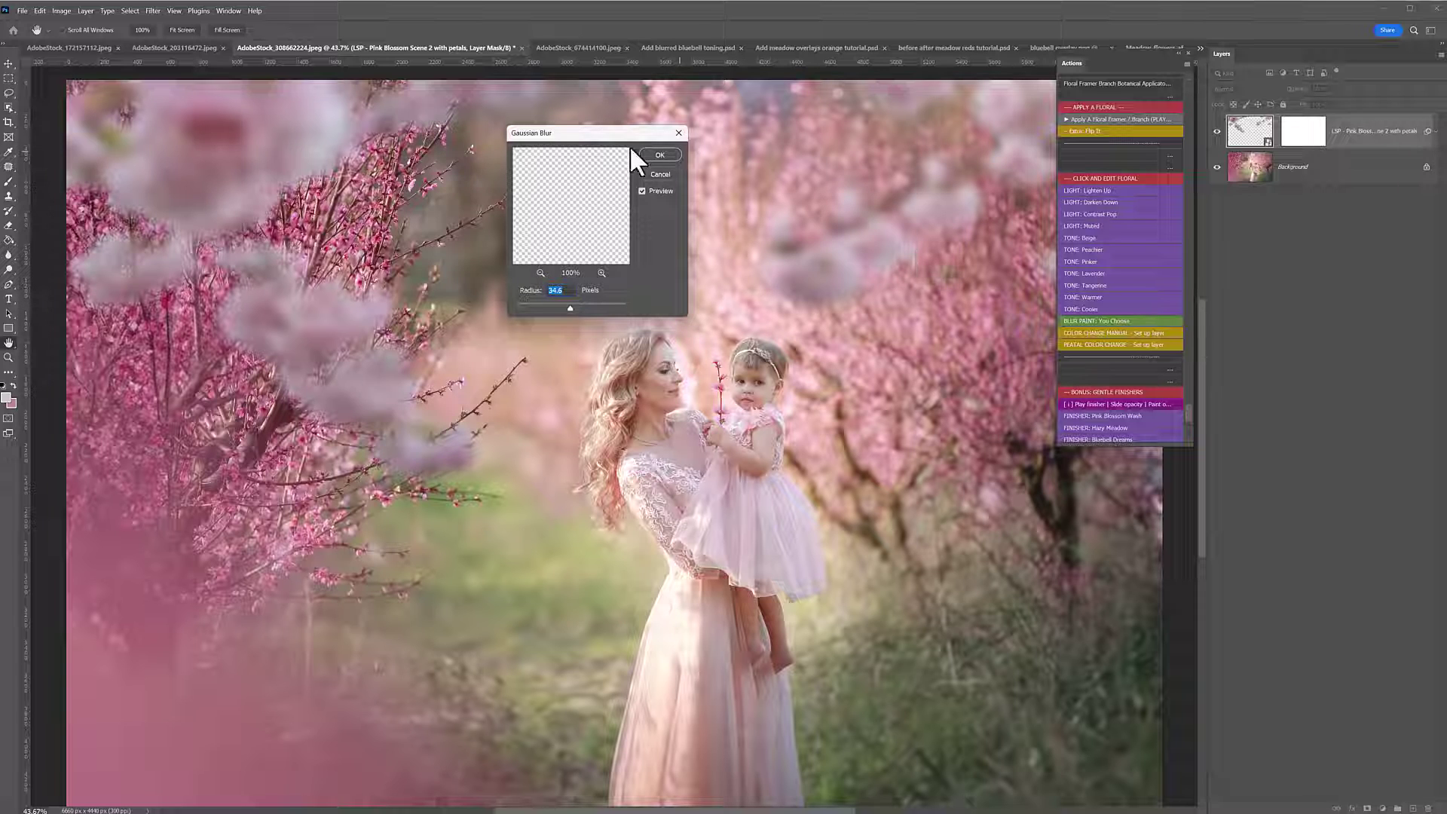
{"action": "left_click", "coordinate": [655, 155]}
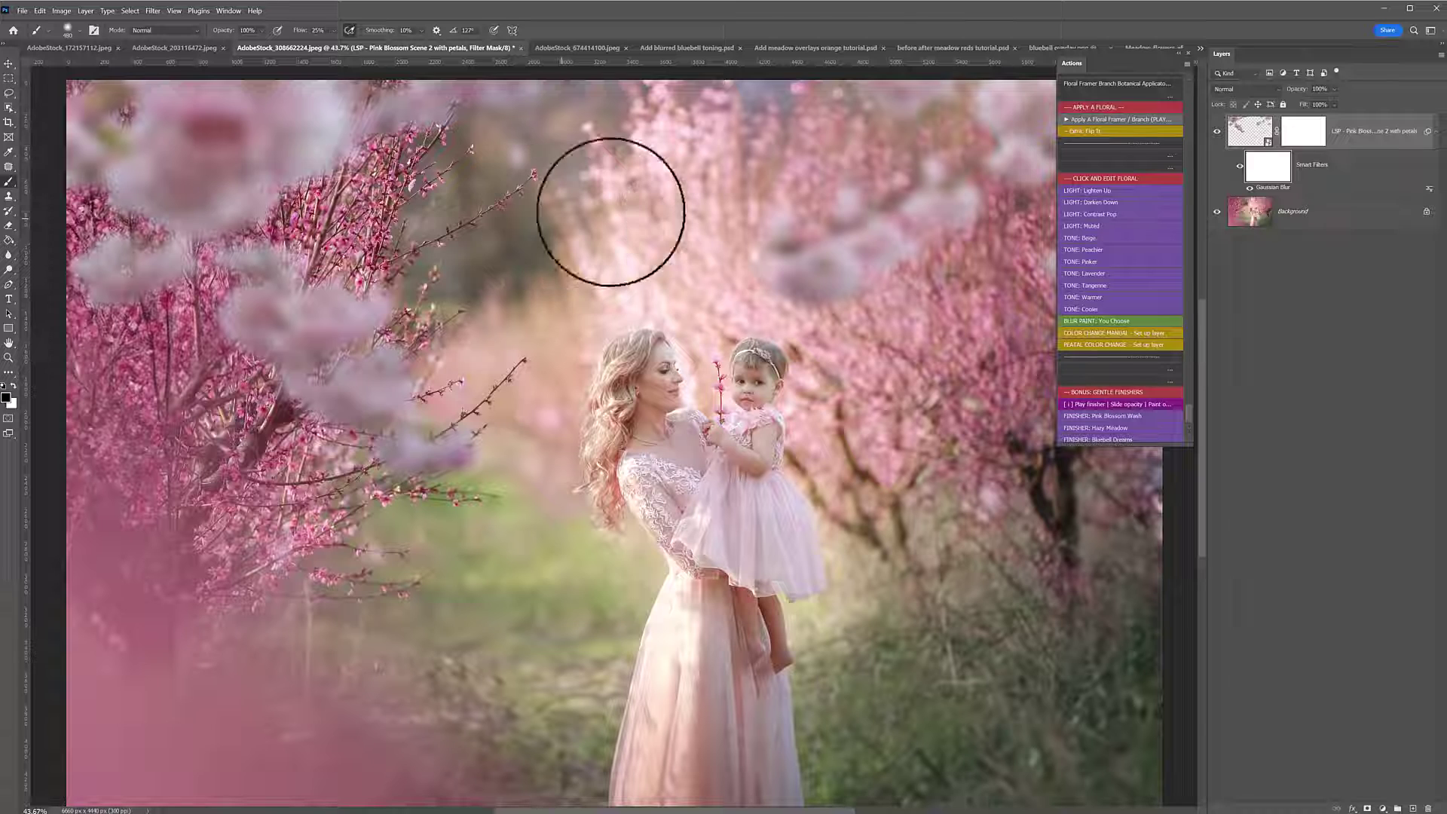
- Add the LIGHT: Darken Down, LIGHT: Contrast Pop and TONE: Pinker adjustments to the blurred blossom overlay
{"action": "left_click", "coordinate": [1100, 202]}
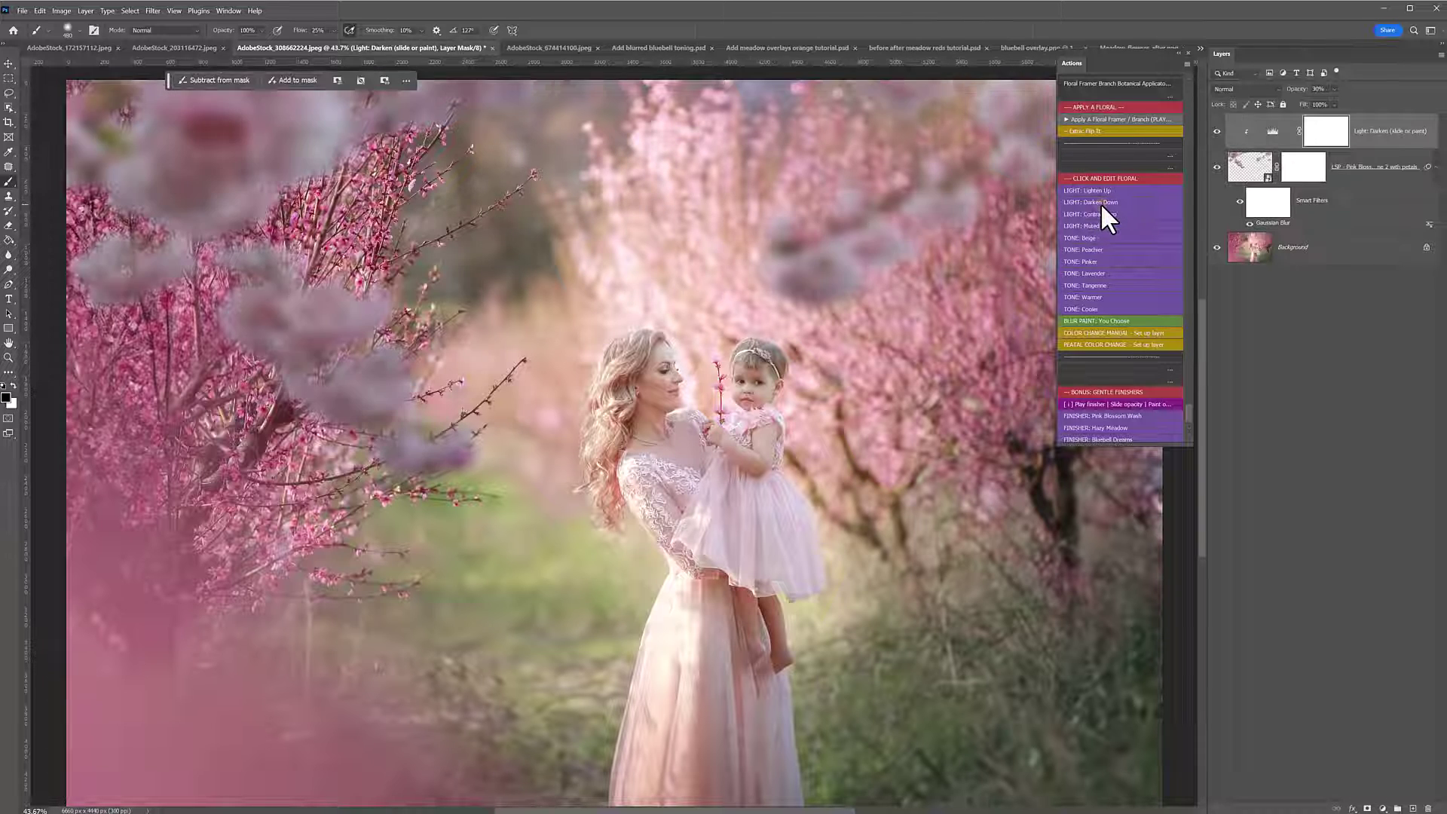
{"action": "left_click", "coordinate": [1098, 214]}
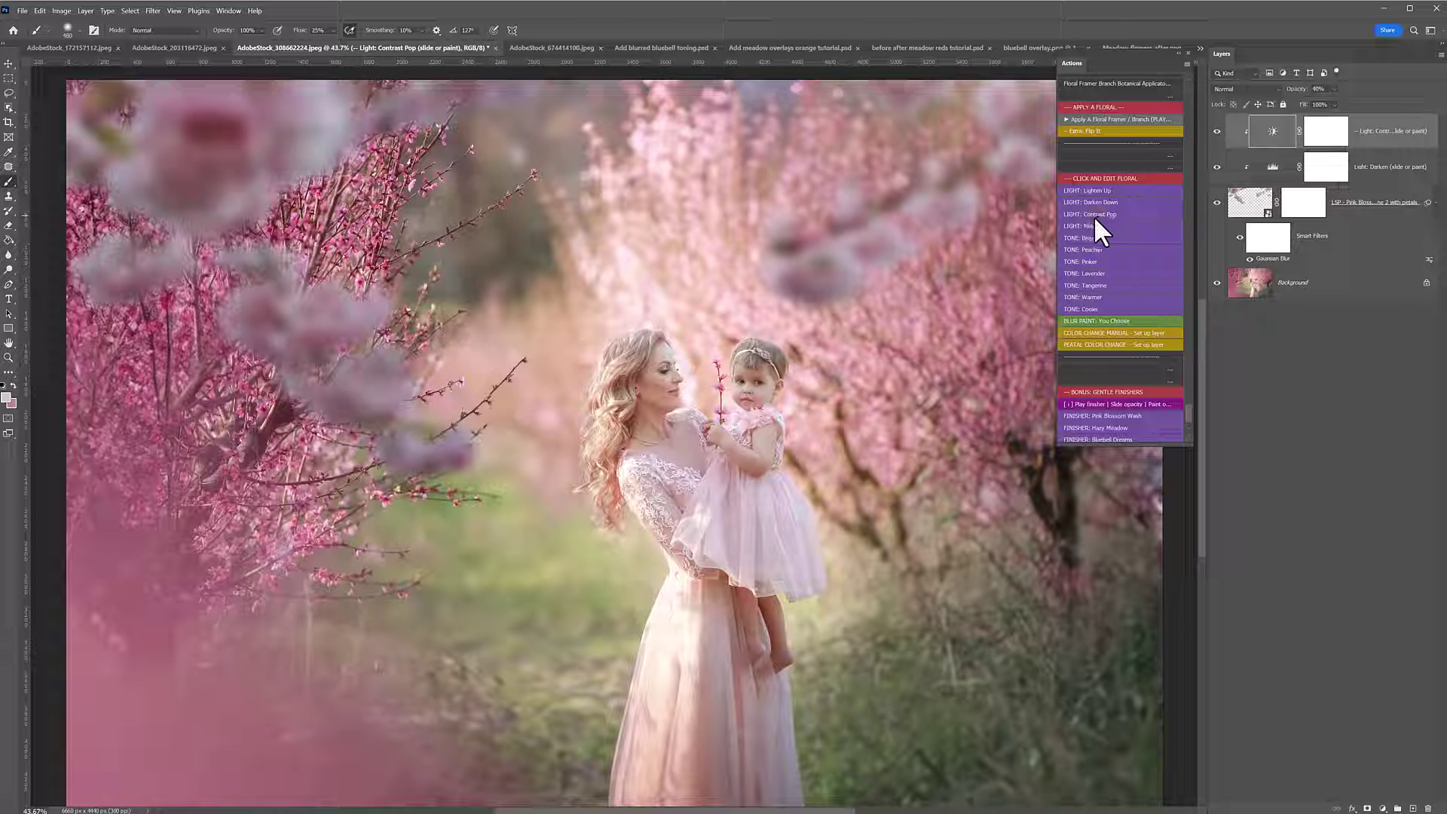
{"action": "left_click", "coordinate": [1090, 262]}
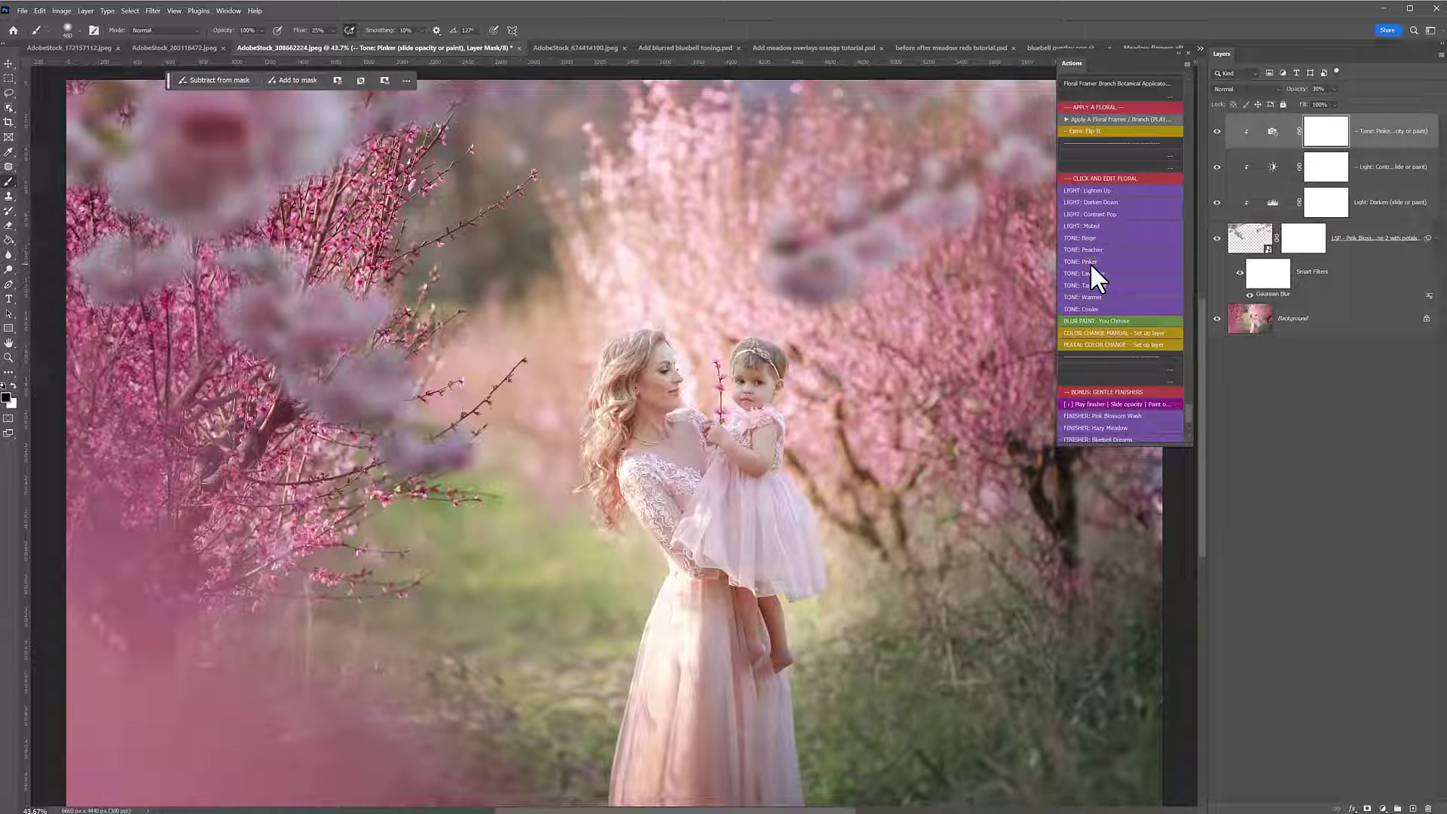
- Lower the Light: Darken layer's opacity to about 8% and raise the Tone: Pinker layer's opacity to 75%
{"action": "left_click", "coordinate": [1393, 178]}
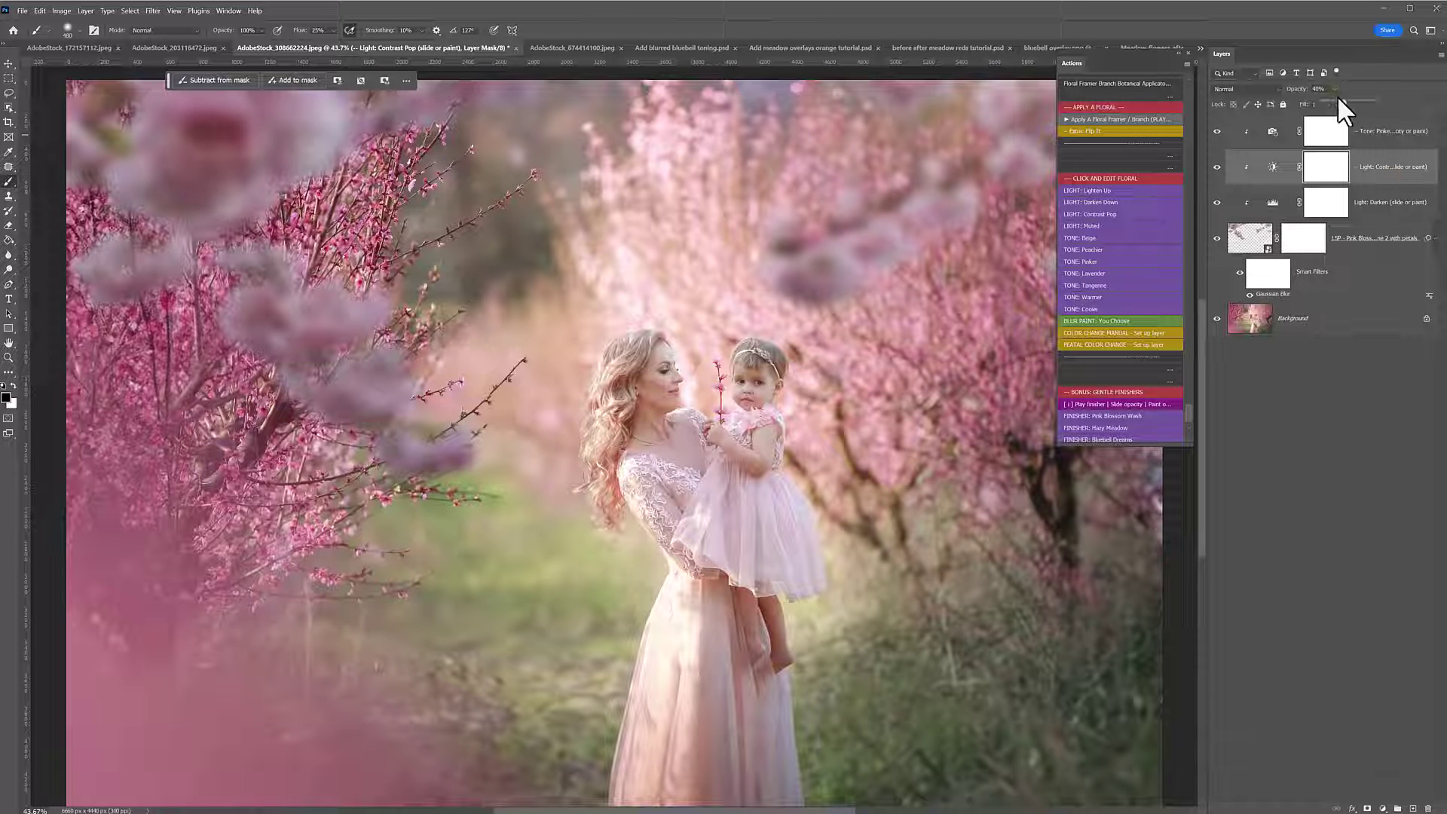
{"action": "left_click", "coordinate": [1389, 205]}
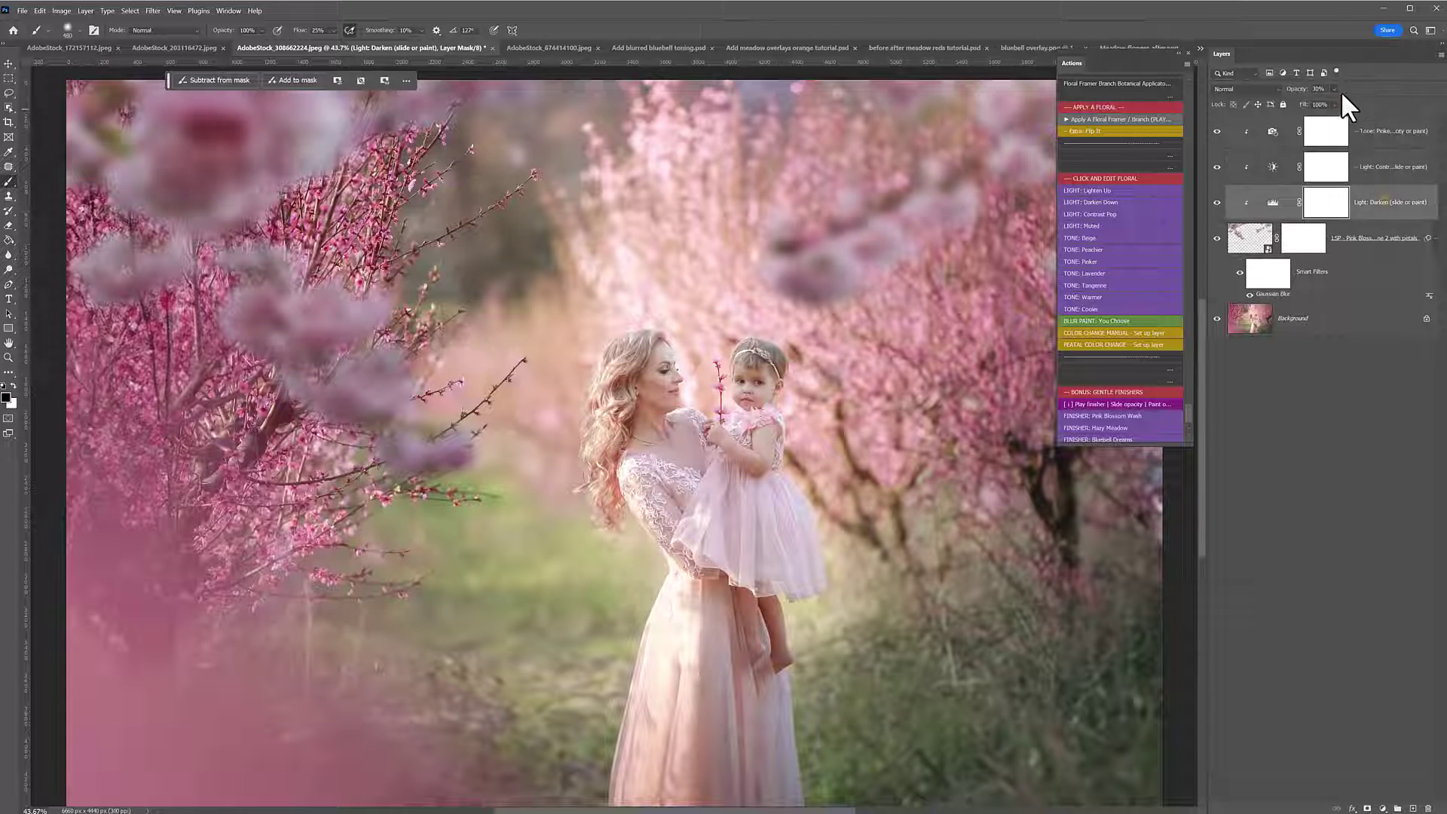
{"action": "left_click_drag", "start_coordinate": [1341, 101], "coordinate": [1334, 102]}
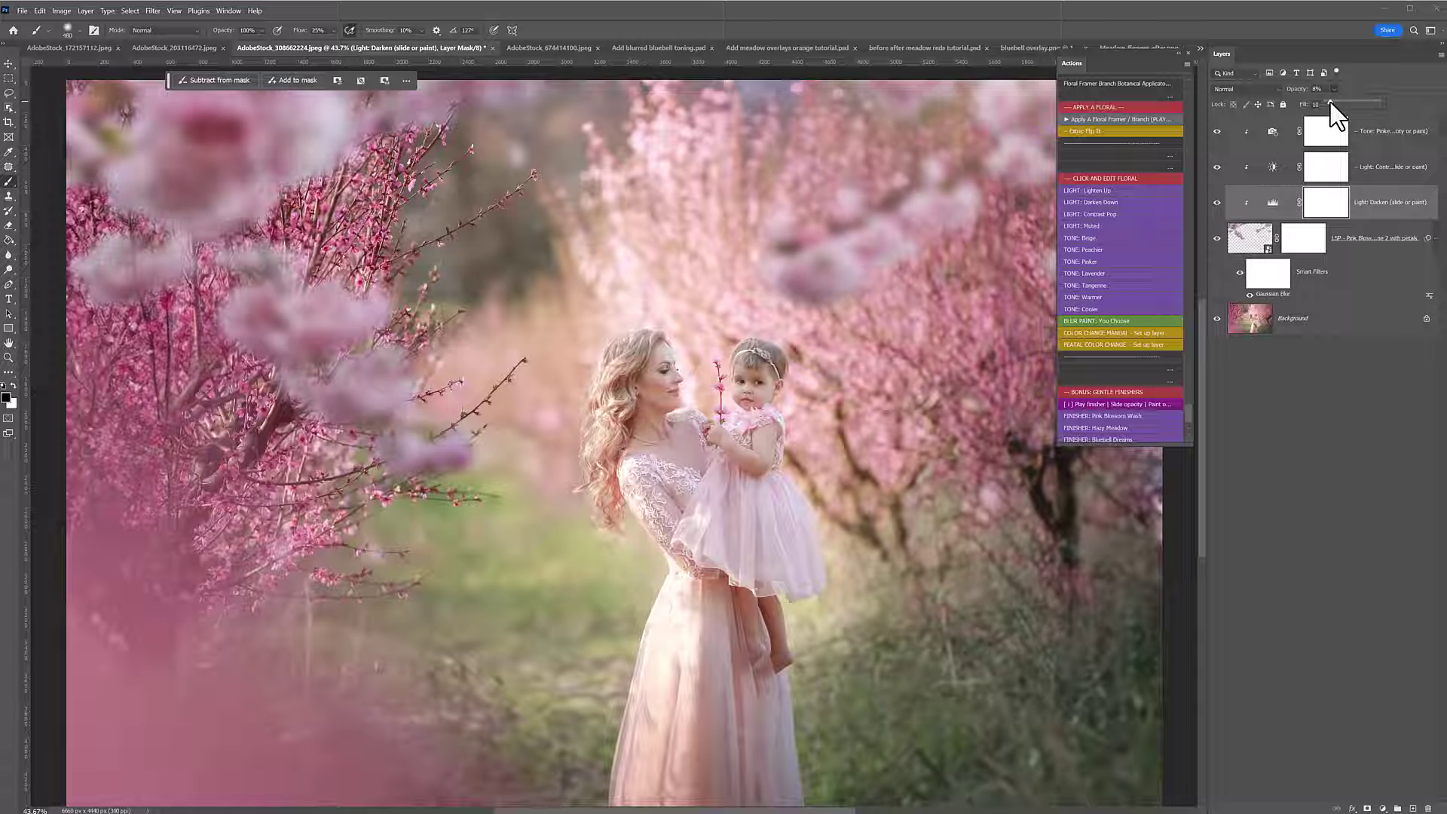
{"action": "left_click", "coordinate": [1357, 126]}
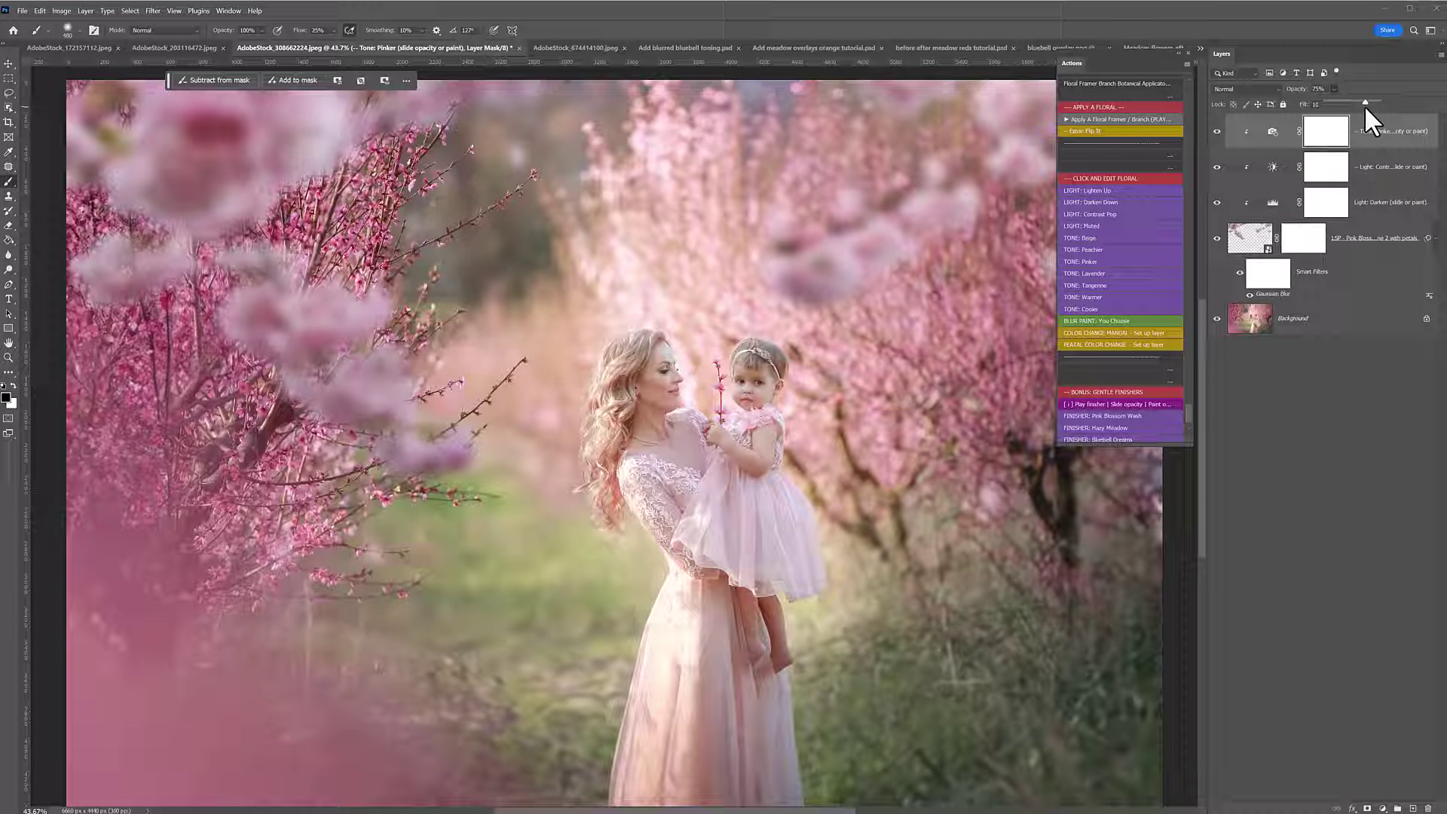
{"action": "left_click", "coordinate": [1273, 131]}
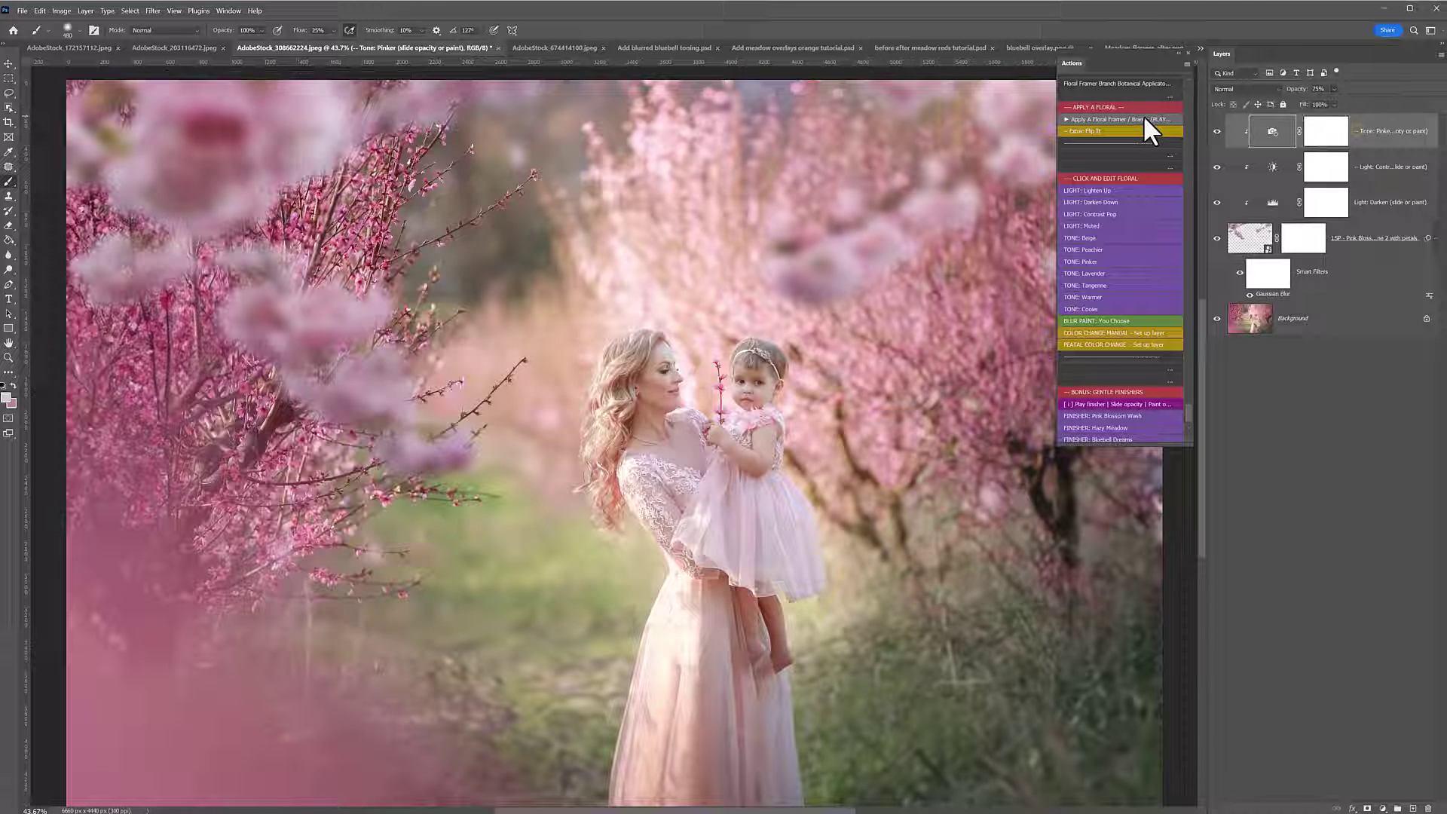
- Place LSP - Pink Blossom Side 5.png with the floral action, scaled to about 56% in the photo's upper-right area
{"action": "left_click", "coordinate": [1137, 132]}
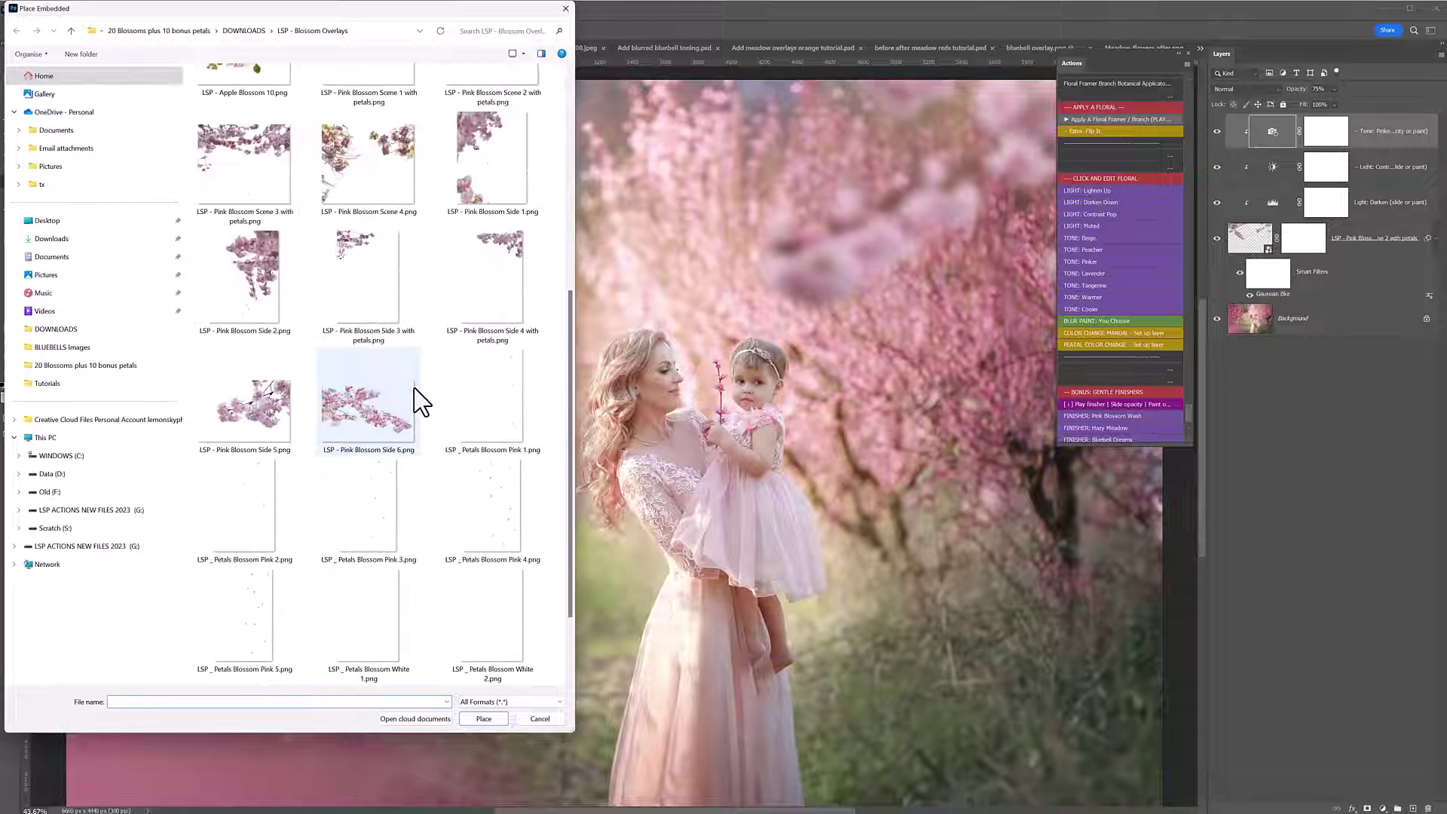
{"action": "double_click", "coordinate": [284, 426]}
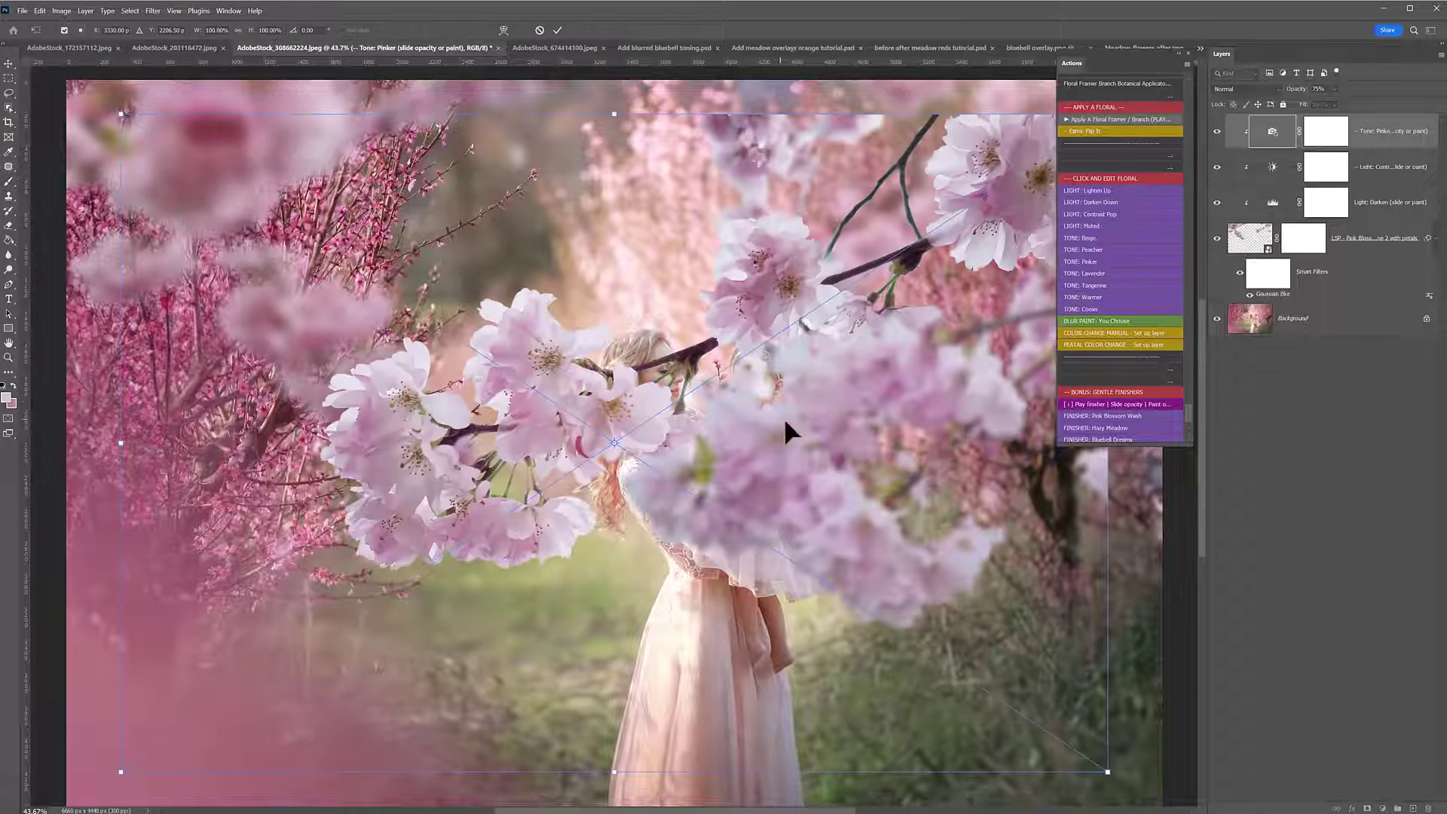
{"action": "left_click_drag", "start_coordinate": [1106, 770], "coordinate": [672, 498]}
{"action": "left_click_drag", "start_coordinate": [462, 472], "coordinate": [989, 407]}
{"action": "key", "text": "Return"}
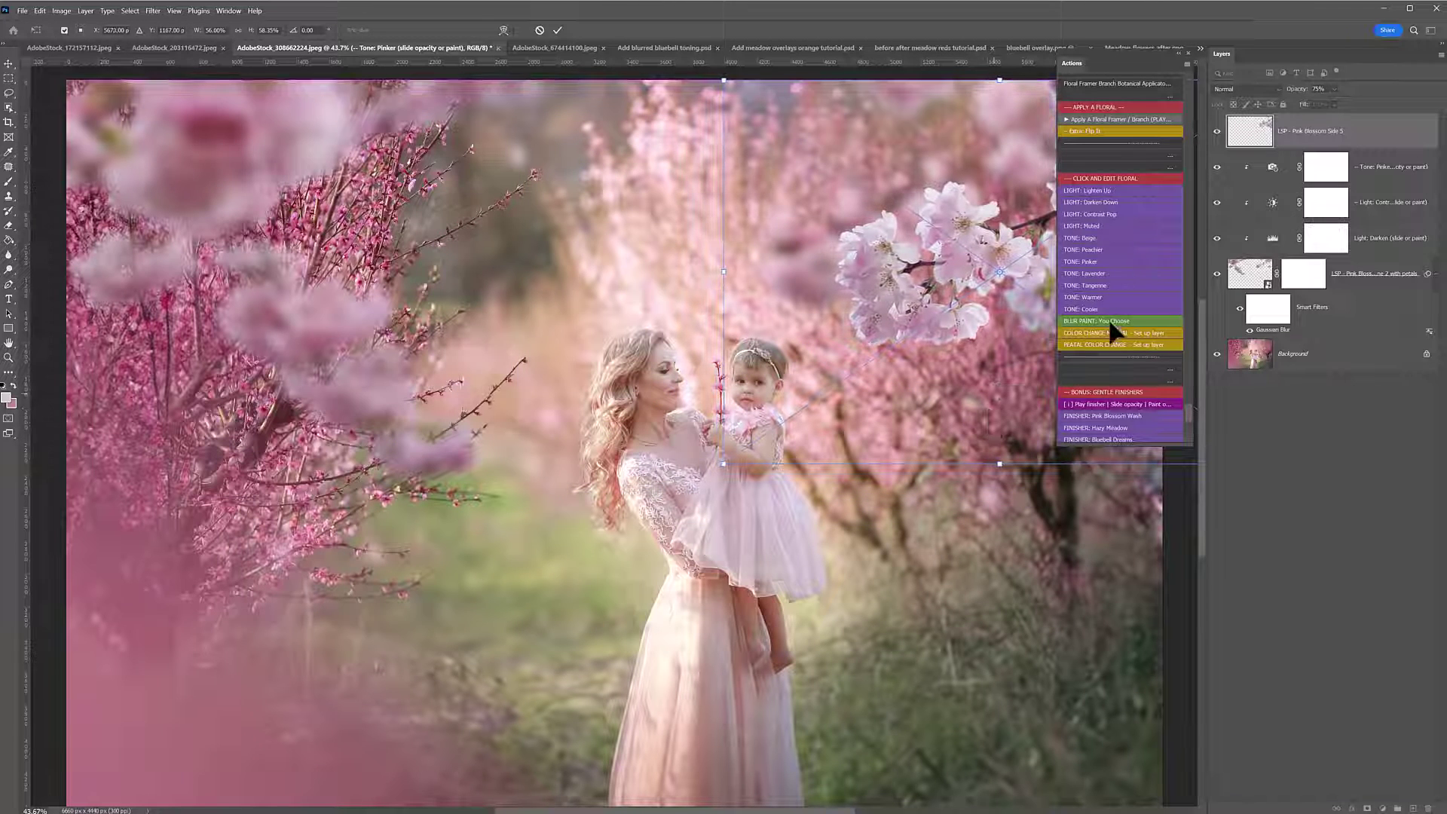
- Move the Pink Blossom Side 5 layer directly above the Background and shrink the branch further into the photo's upper-right corner
{"action": "left_click_drag", "start_coordinate": [1349, 147], "coordinate": [1357, 317]}
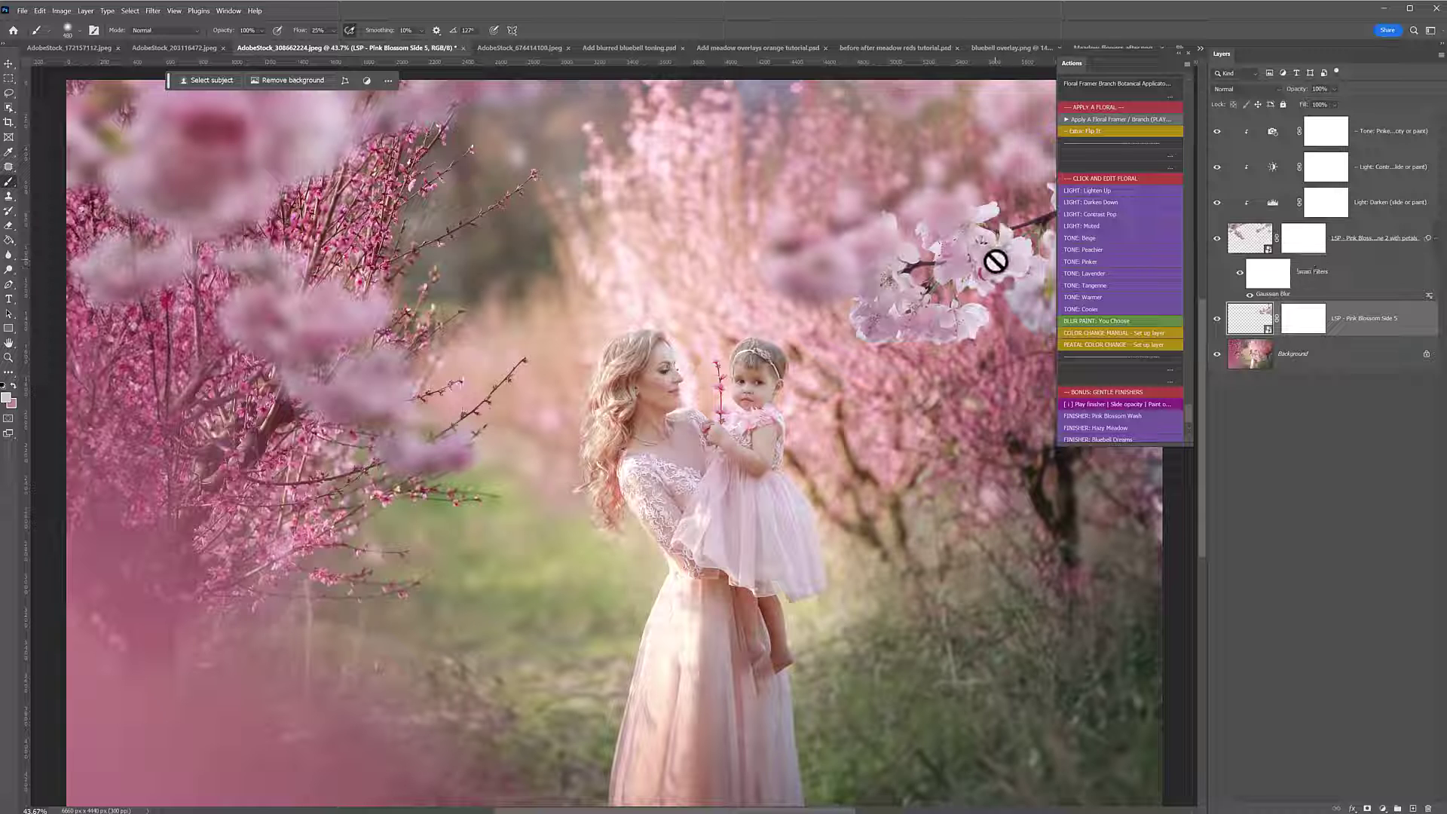
{"action": "key", "text": "ctrl+t"}
{"action": "left_click_drag", "start_coordinate": [840, 462], "coordinate": [940, 388]}
{"action": "left_click_drag", "start_coordinate": [1083, 66], "coordinate": [1281, 366]}
{"action": "left_click_drag", "start_coordinate": [1116, 282], "coordinate": [1048, 246]}
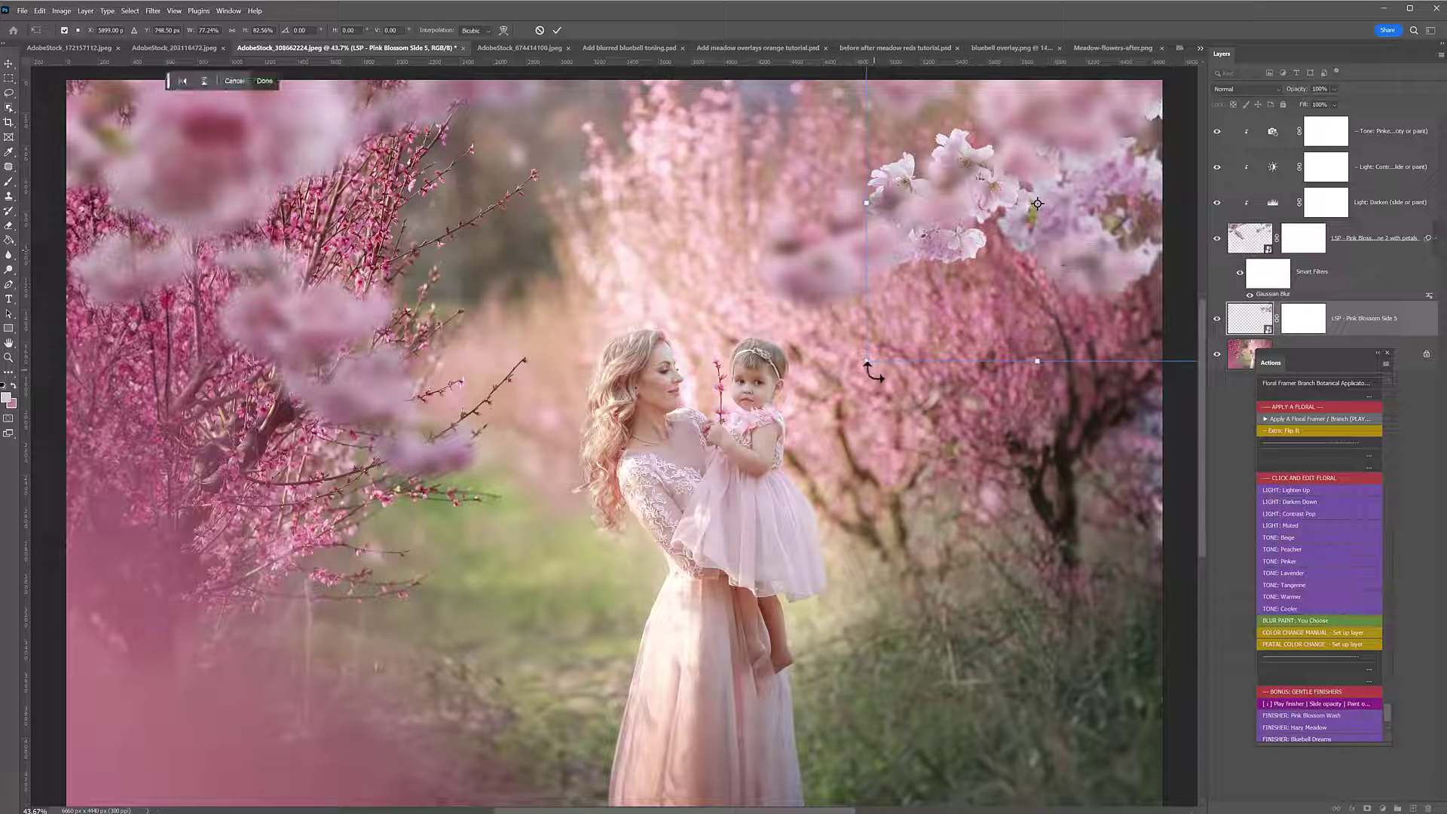
{"action": "left_click_drag", "start_coordinate": [867, 361], "coordinate": [937, 258]}
{"action": "left_click_drag", "start_coordinate": [1040, 230], "coordinate": [1018, 279]}
{"action": "key", "text": "Return"}
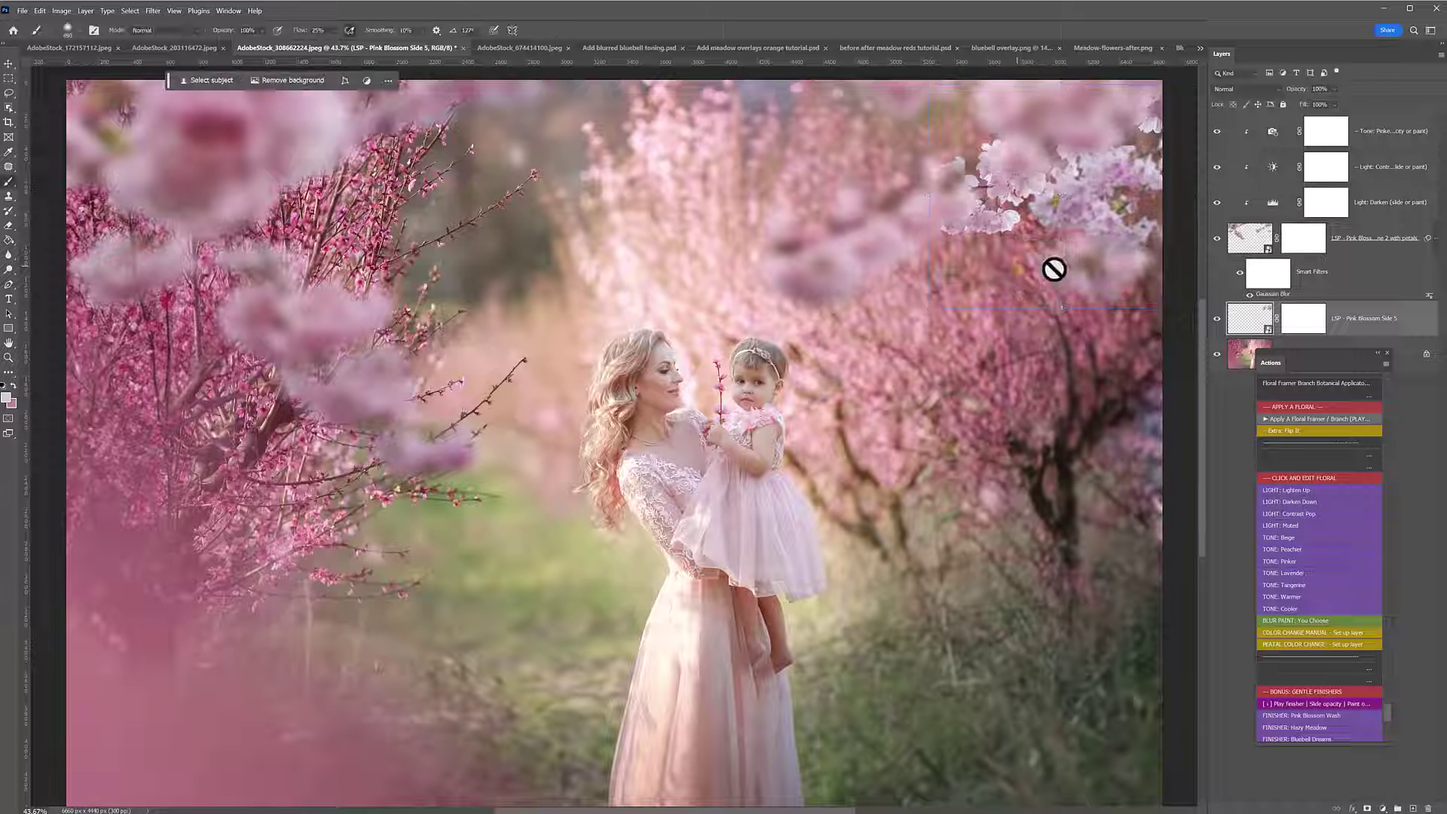
- Add the TONE: Pinker adjustment to the Pink Blossom Side 5 branch at 100% opacity and compare the result with and without it
{"action": "key", "text": "b"}
{"action": "left_click", "coordinate": [1297, 561]}
{"action": "left_click", "coordinate": [1337, 89]}
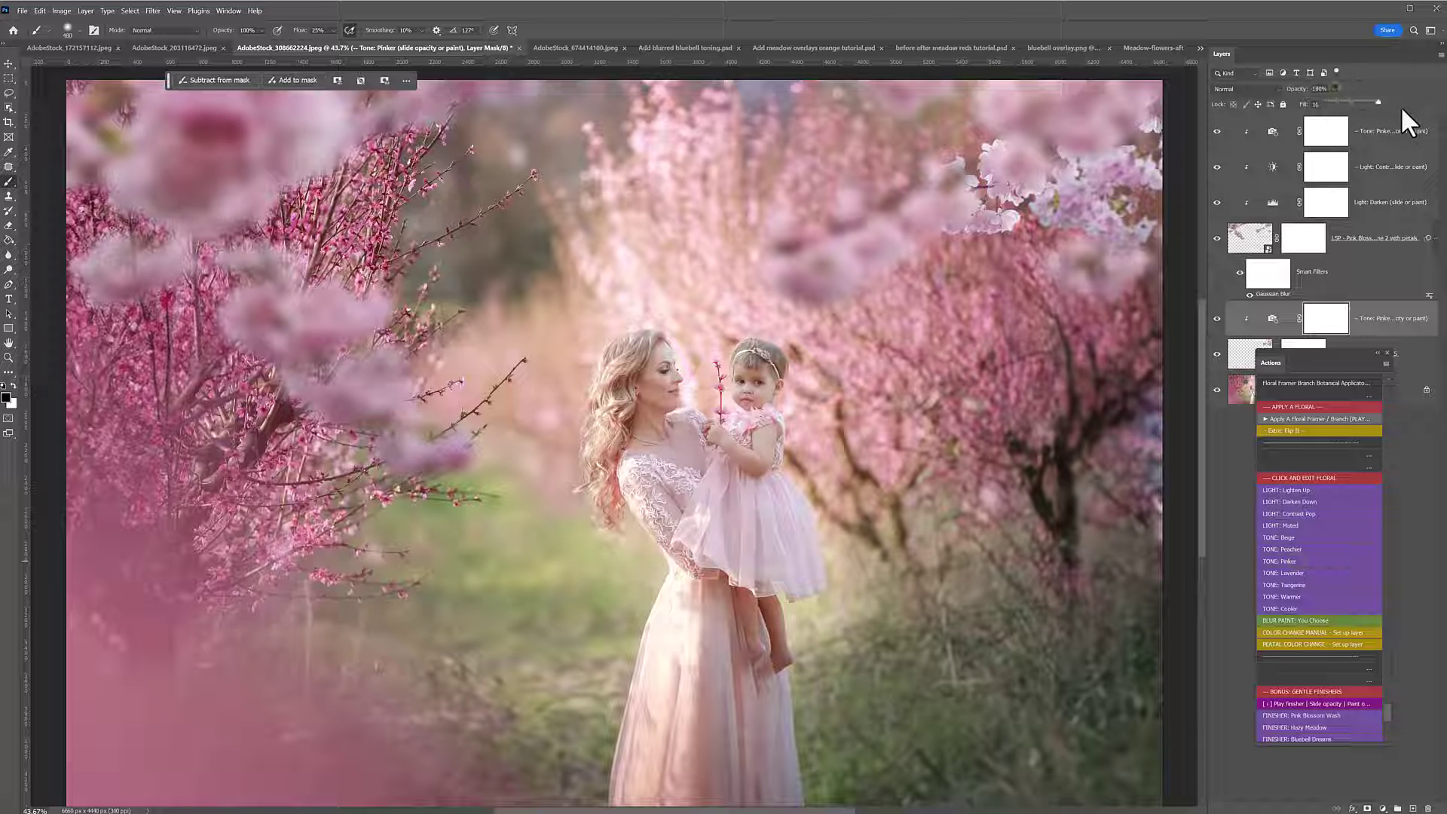
{"action": "left_click", "coordinate": [1217, 320]}
{"action": "left_click", "coordinate": [1216, 320]}
- Move the Actions panel clear of the layer list and place LSP - Pink Blossom Side 6.png with the floral action
{"action": "left_click_drag", "start_coordinate": [1339, 364], "coordinate": [1114, 359]}
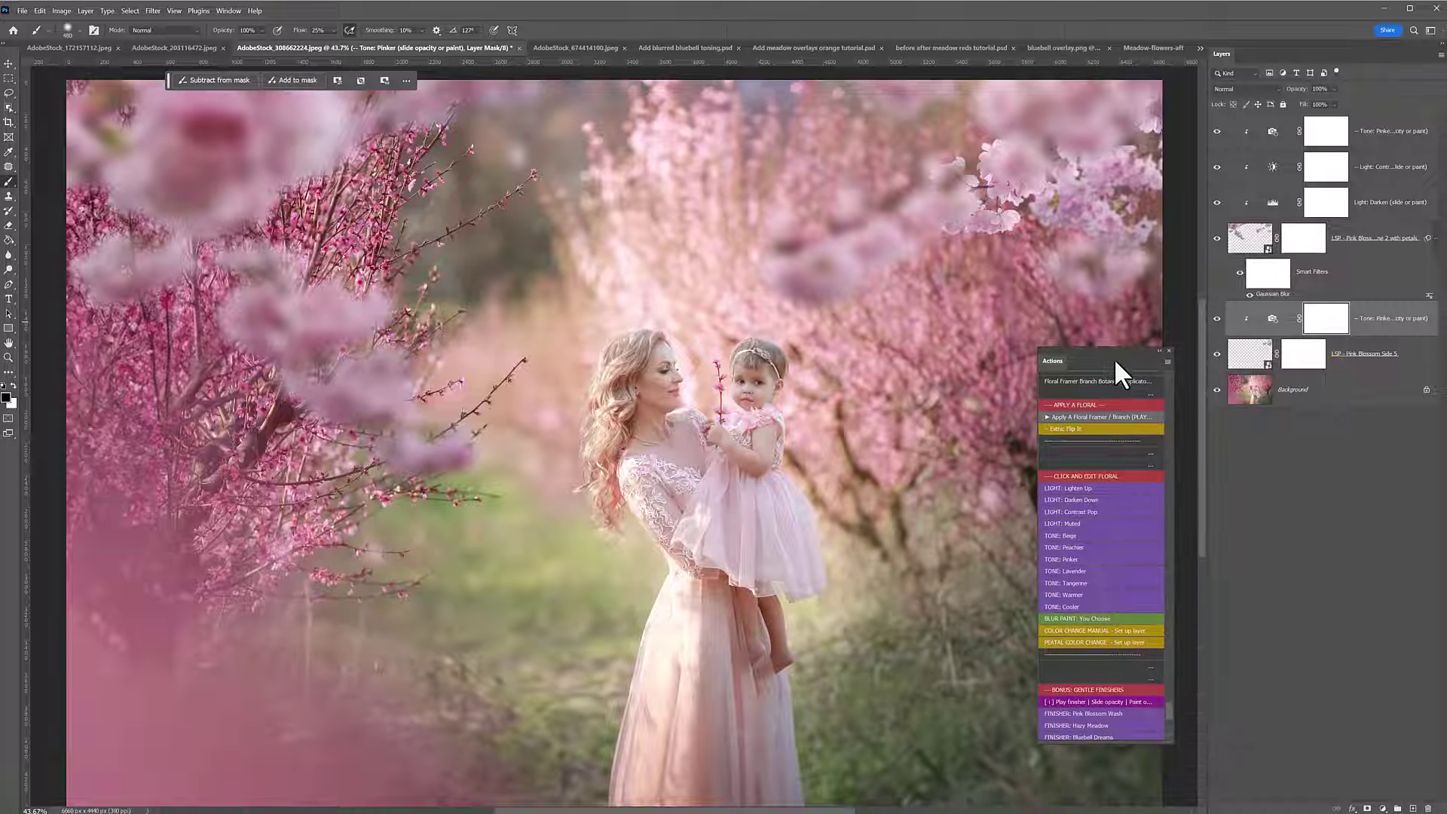
{"action": "left_click", "coordinate": [1105, 417]}
{"action": "scroll", "coordinate": [535, 437], "scroll_direction": "down", "scroll_amount": 5}
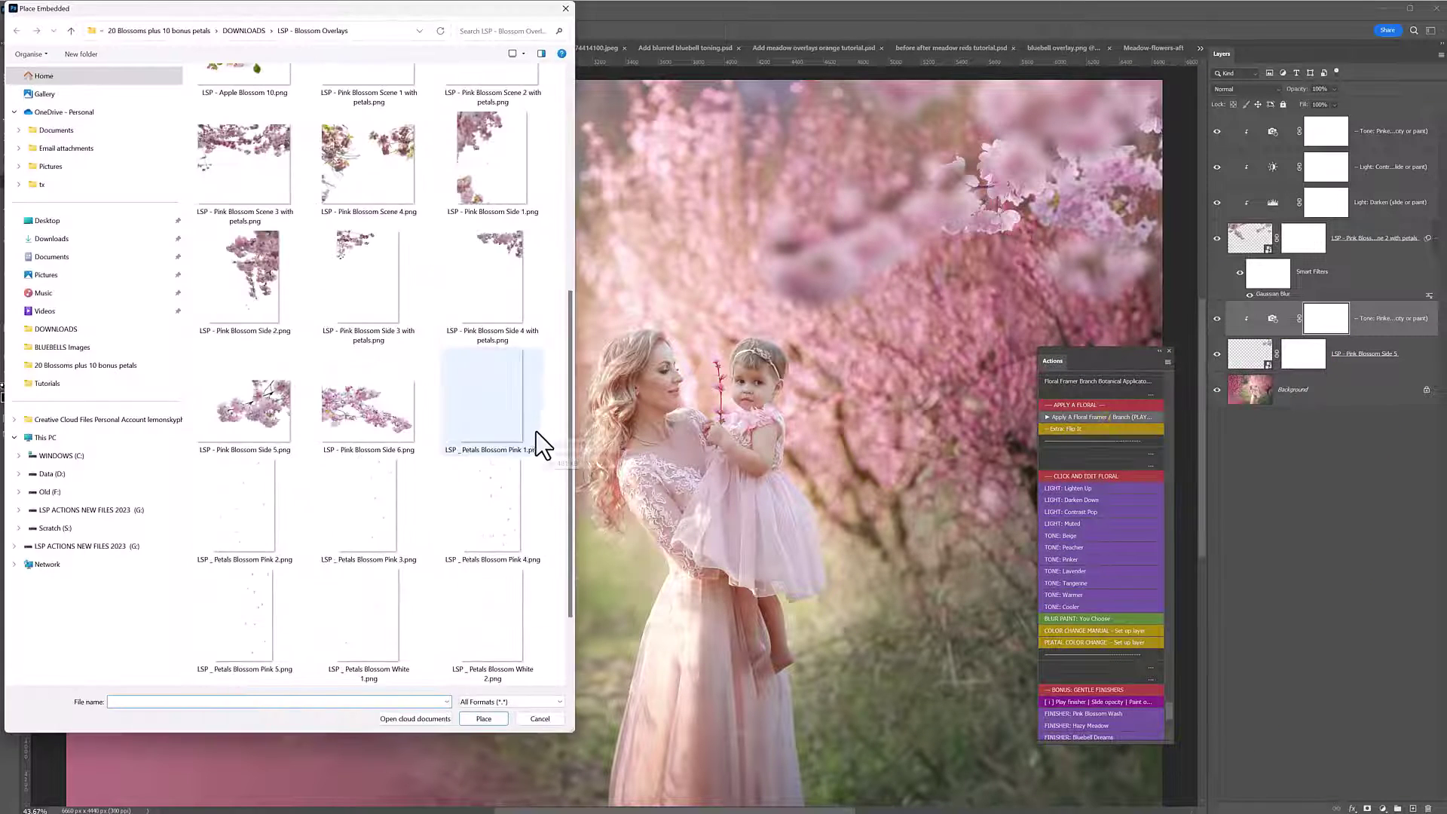
{"action": "double_click", "coordinate": [377, 400]}
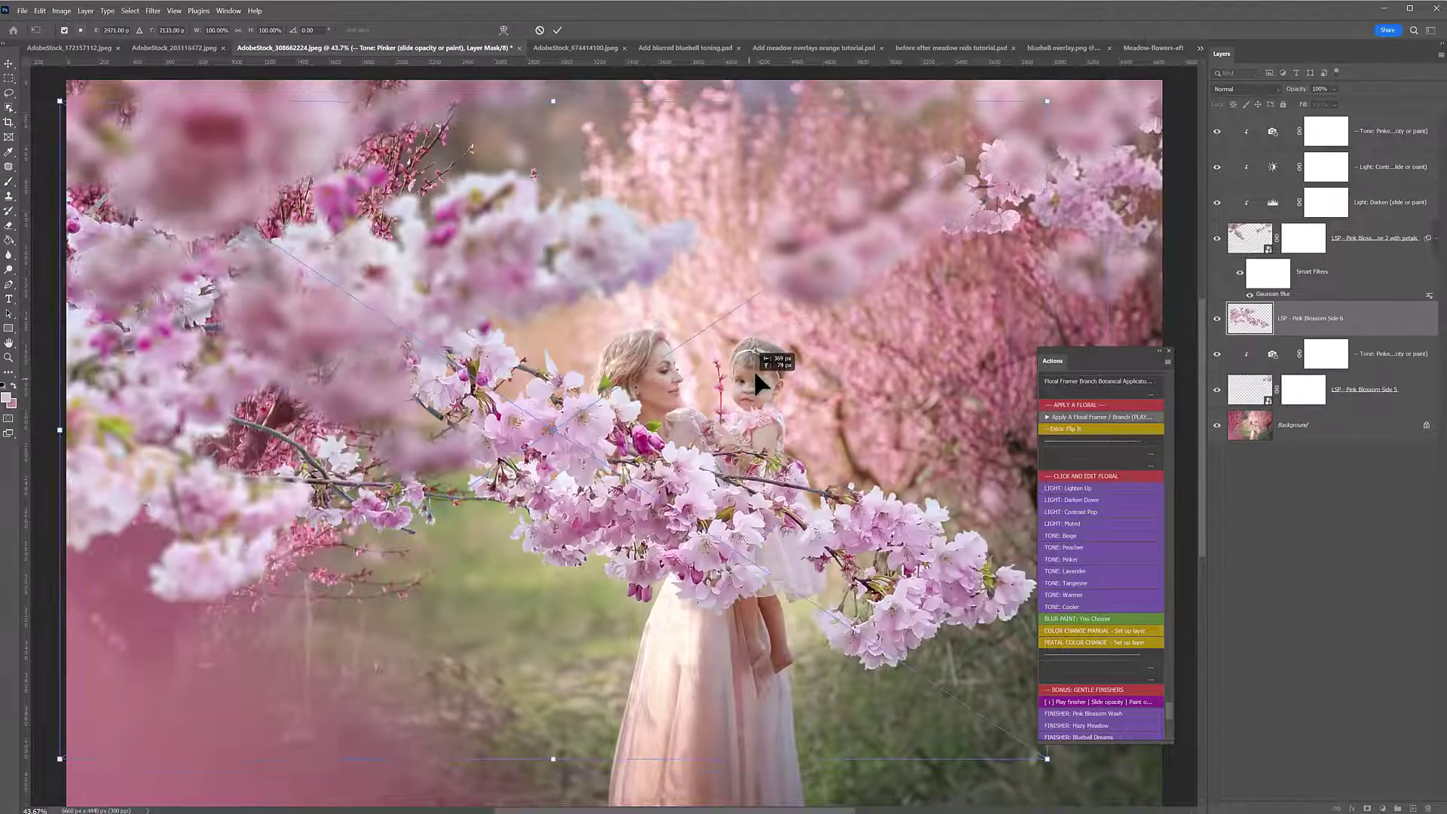
- Scale down the Pink Blossom Side 6 branch and position it in the photo's upper-left area, reaching toward the mother's head
{"action": "left_click_drag", "start_coordinate": [1054, 100], "coordinate": [401, 297]}
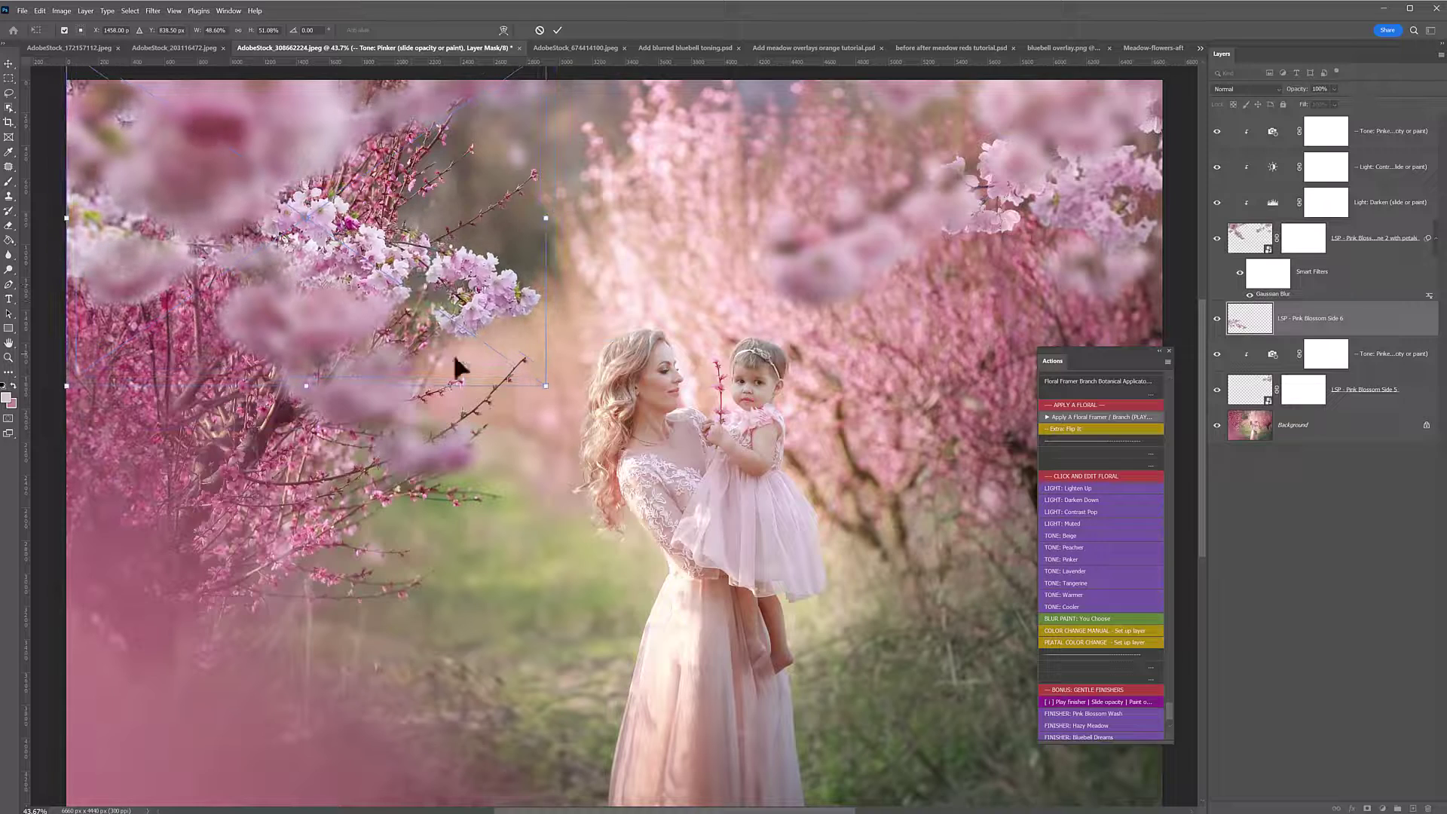
{"action": "left_click_drag", "start_coordinate": [541, 386], "coordinate": [654, 472]}
{"action": "left_click_drag", "start_coordinate": [554, 399], "coordinate": [536, 350]}
{"action": "left_click_drag", "start_coordinate": [695, 350], "coordinate": [569, 310]}
{"action": "key", "text": "Return"}
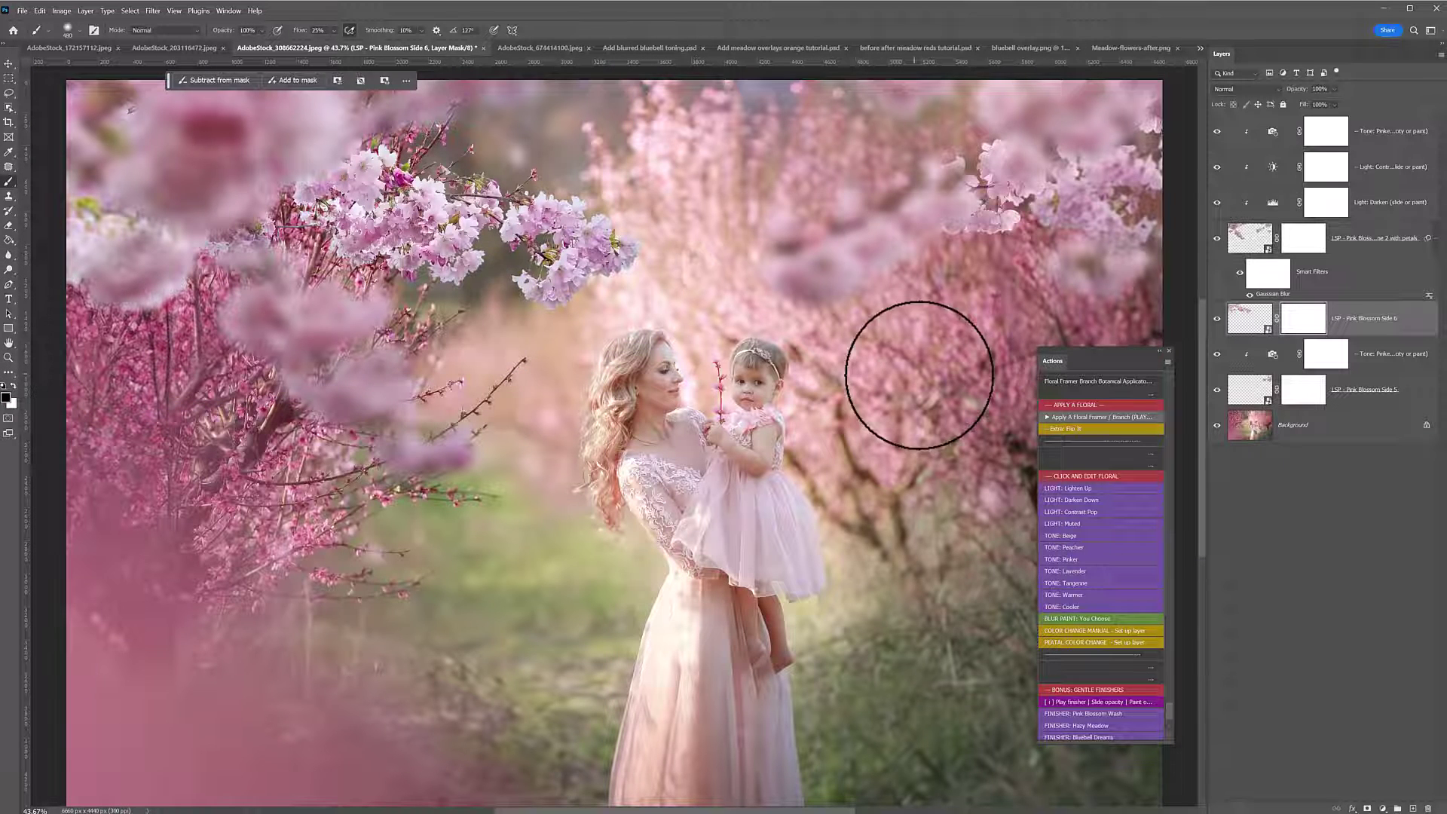
- Add the TONE: Pinker adjustment to the Pink Blossom Side 6 branch and set its opacity to 100%
{"action": "left_click", "coordinate": [1076, 559]}
{"action": "left_click_drag", "start_coordinate": [1336, 92], "coordinate": [1424, 138]}
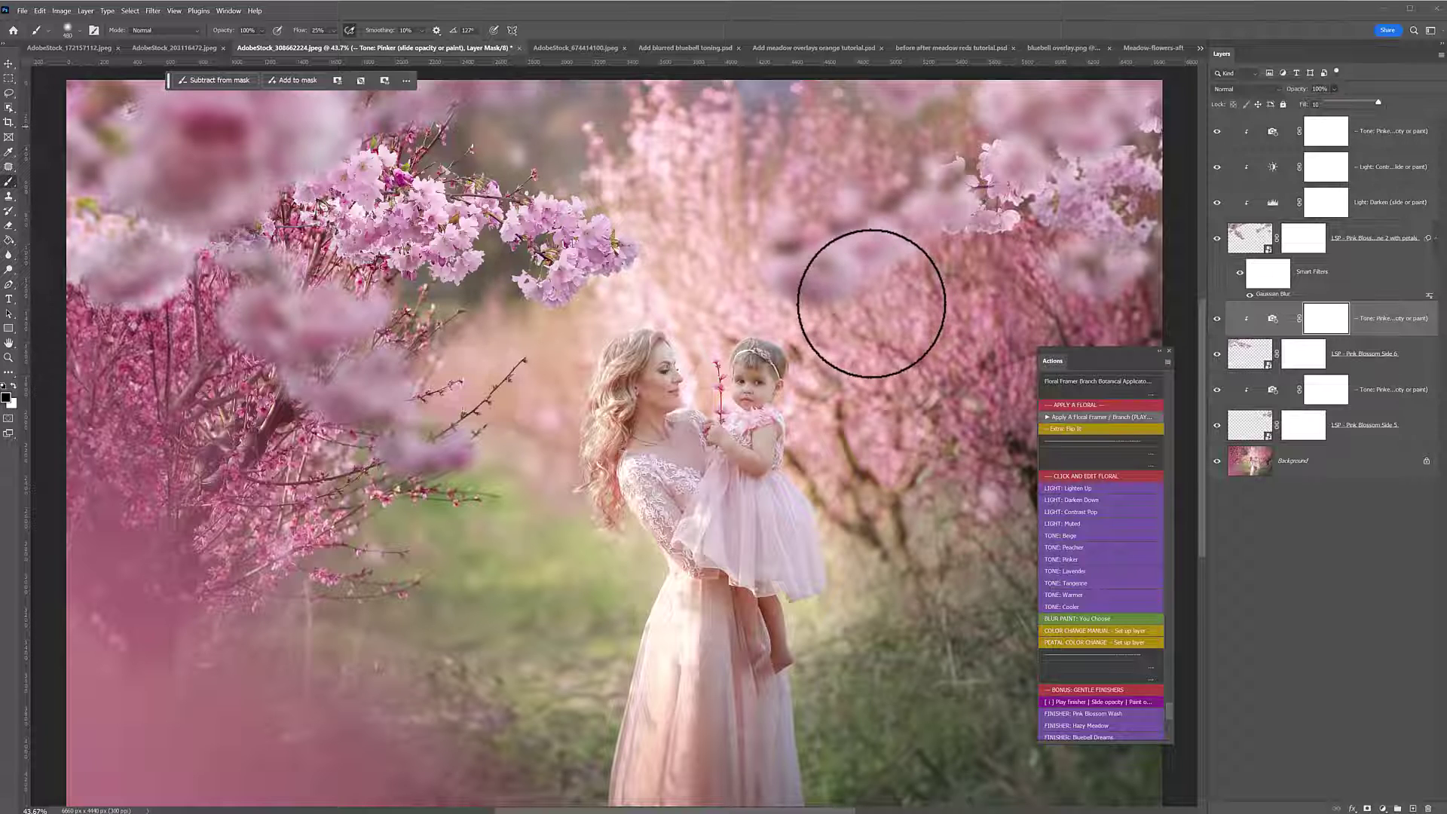
- Add the TONE: Lavender adjustment at reduced opacity and the LIGHT: Contrast Pop adjustment to the Pink Blossom Side 6 branch
{"action": "left_click", "coordinate": [1070, 571]}
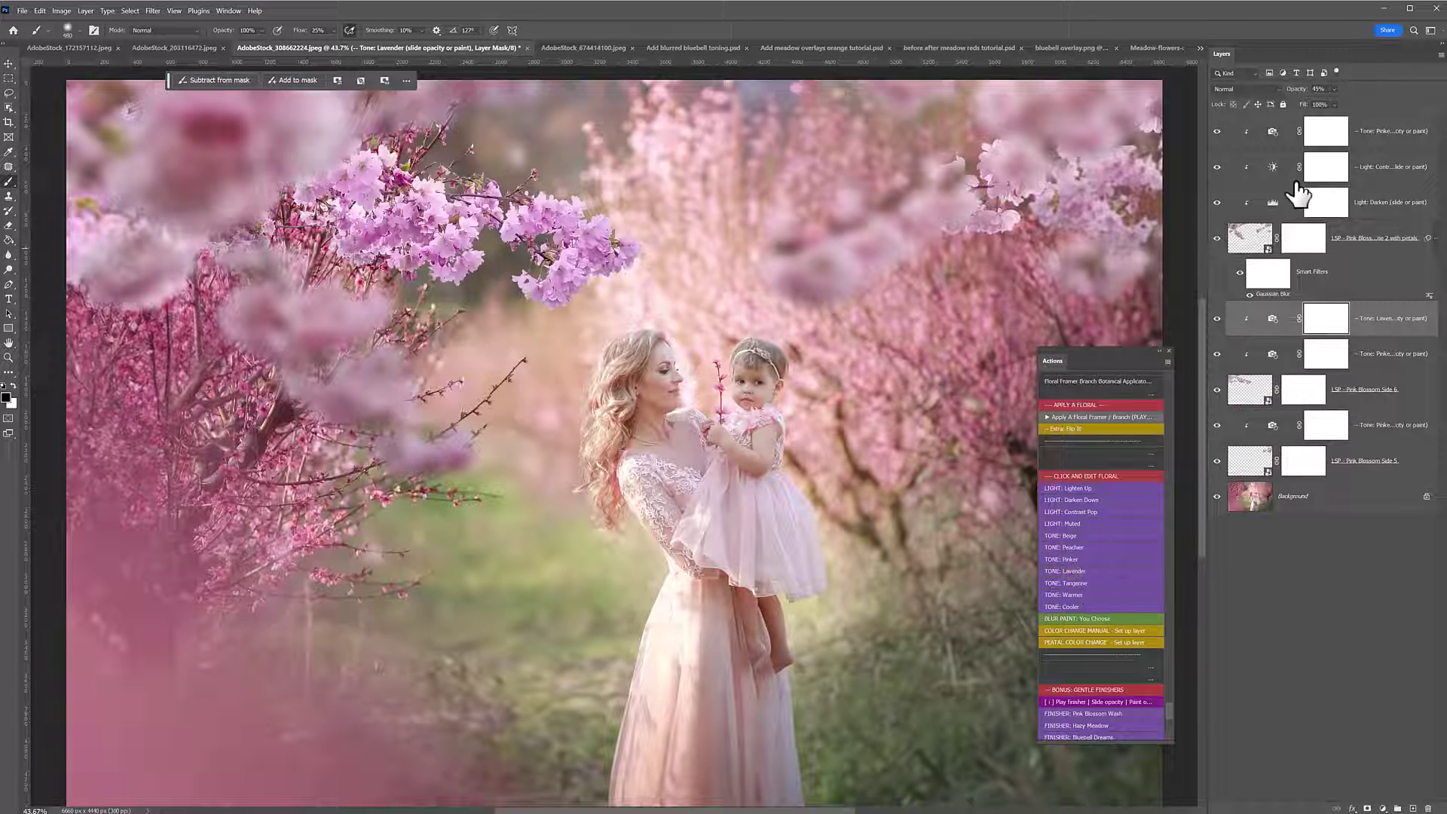
{"action": "left_click_drag", "start_coordinate": [1337, 89], "coordinate": [1334, 103]}
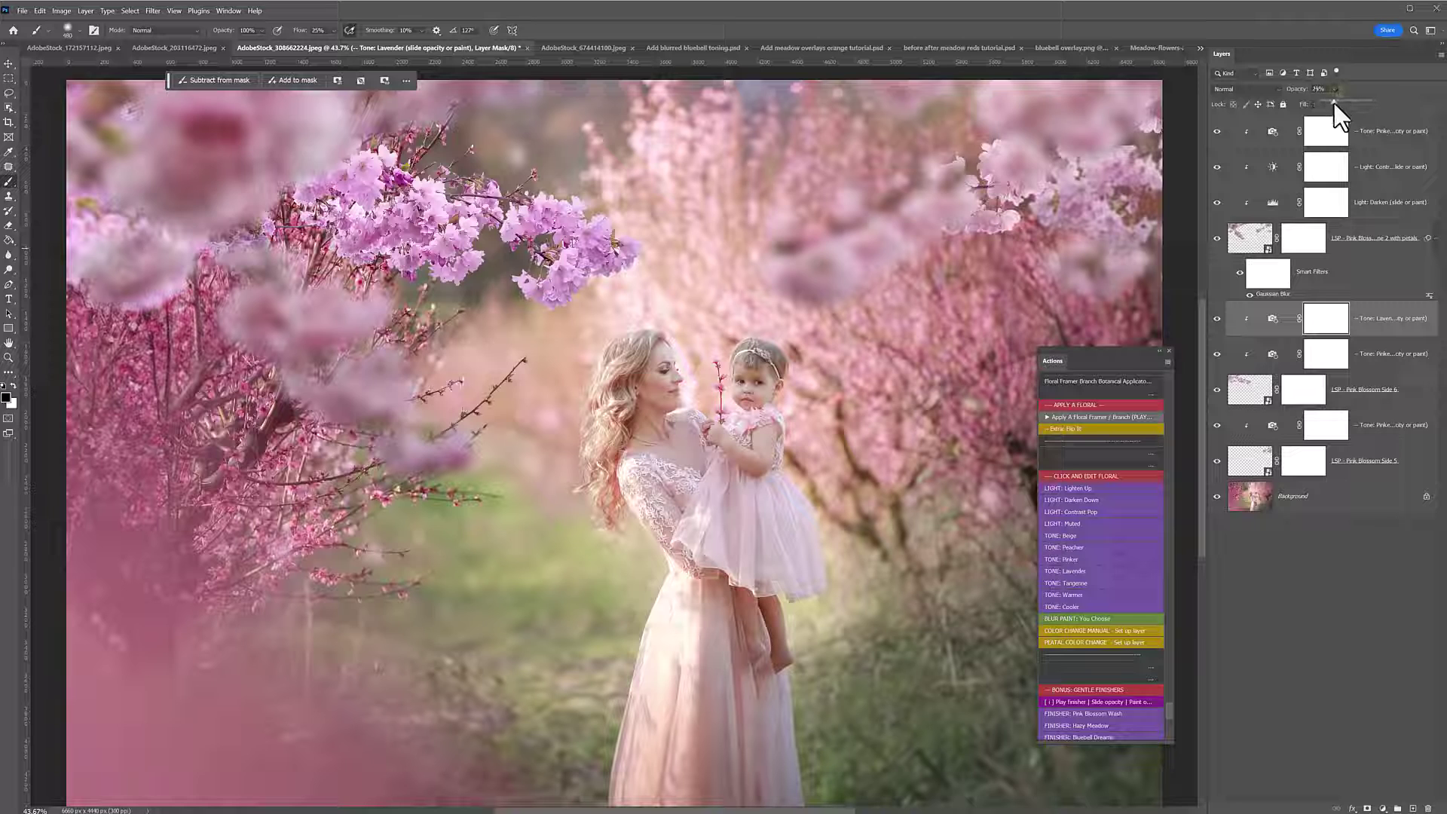
{"action": "left_click", "coordinate": [1111, 513]}
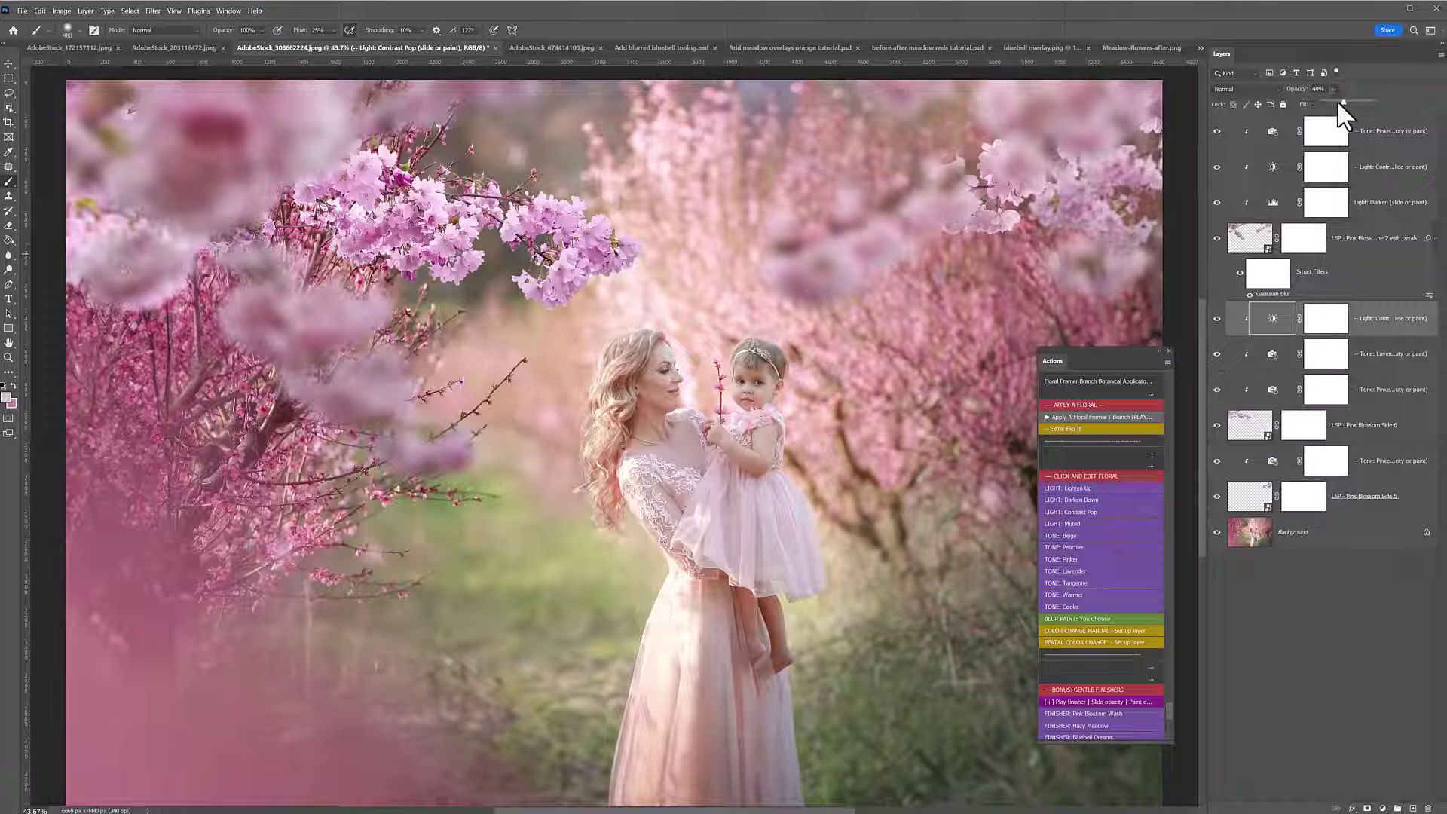
- Add a clipped Levels adjustment directly above the Lavender tone layer and raise its black input level to deepen the branch's shadows
{"action": "left_click", "coordinate": [1376, 351]}
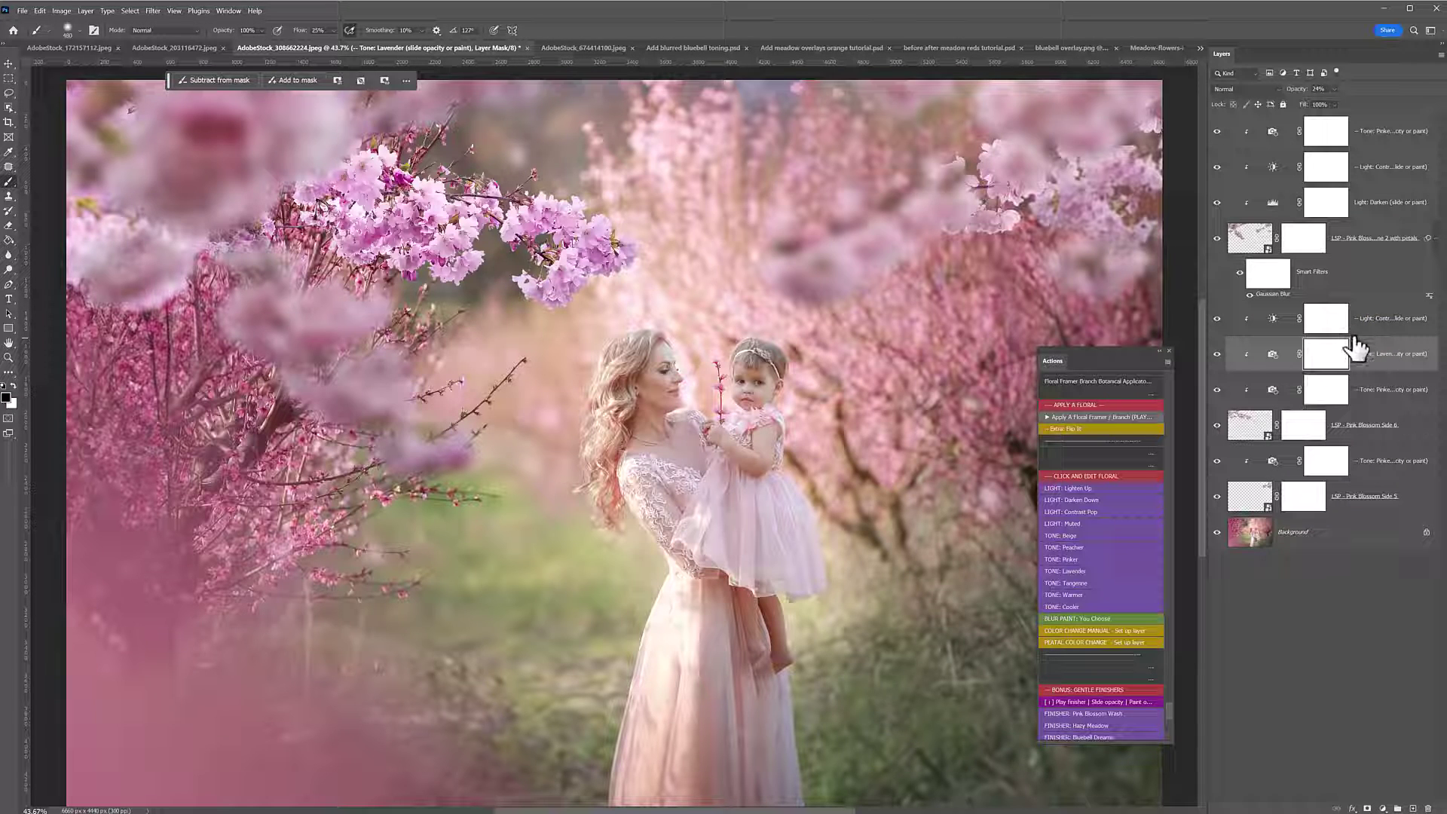
{"action": "left_click", "coordinate": [1383, 809]}
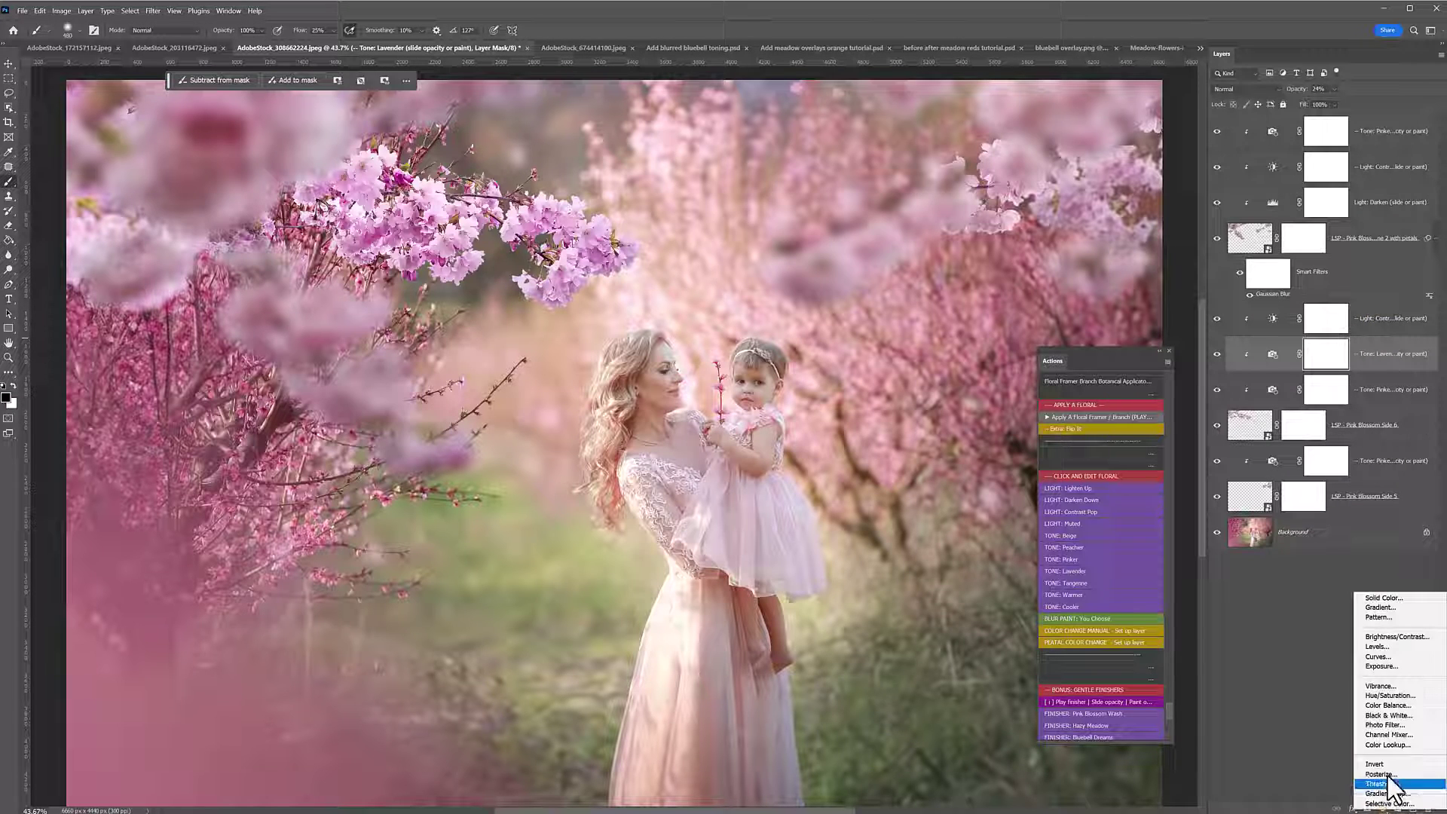
{"action": "left_click", "coordinate": [1383, 647]}
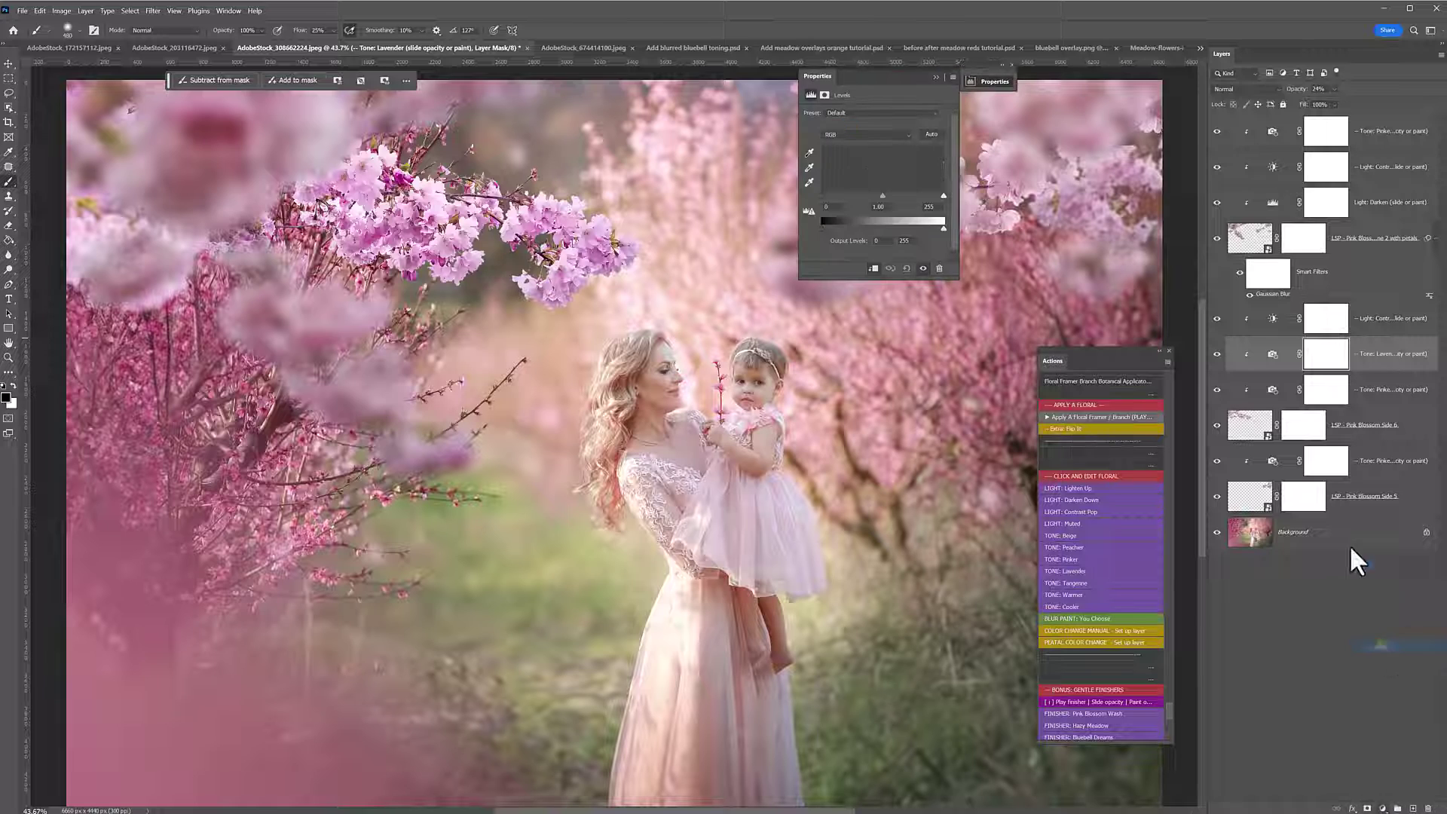
{"action": "left_click_drag", "start_coordinate": [834, 197], "coordinate": [838, 196]}
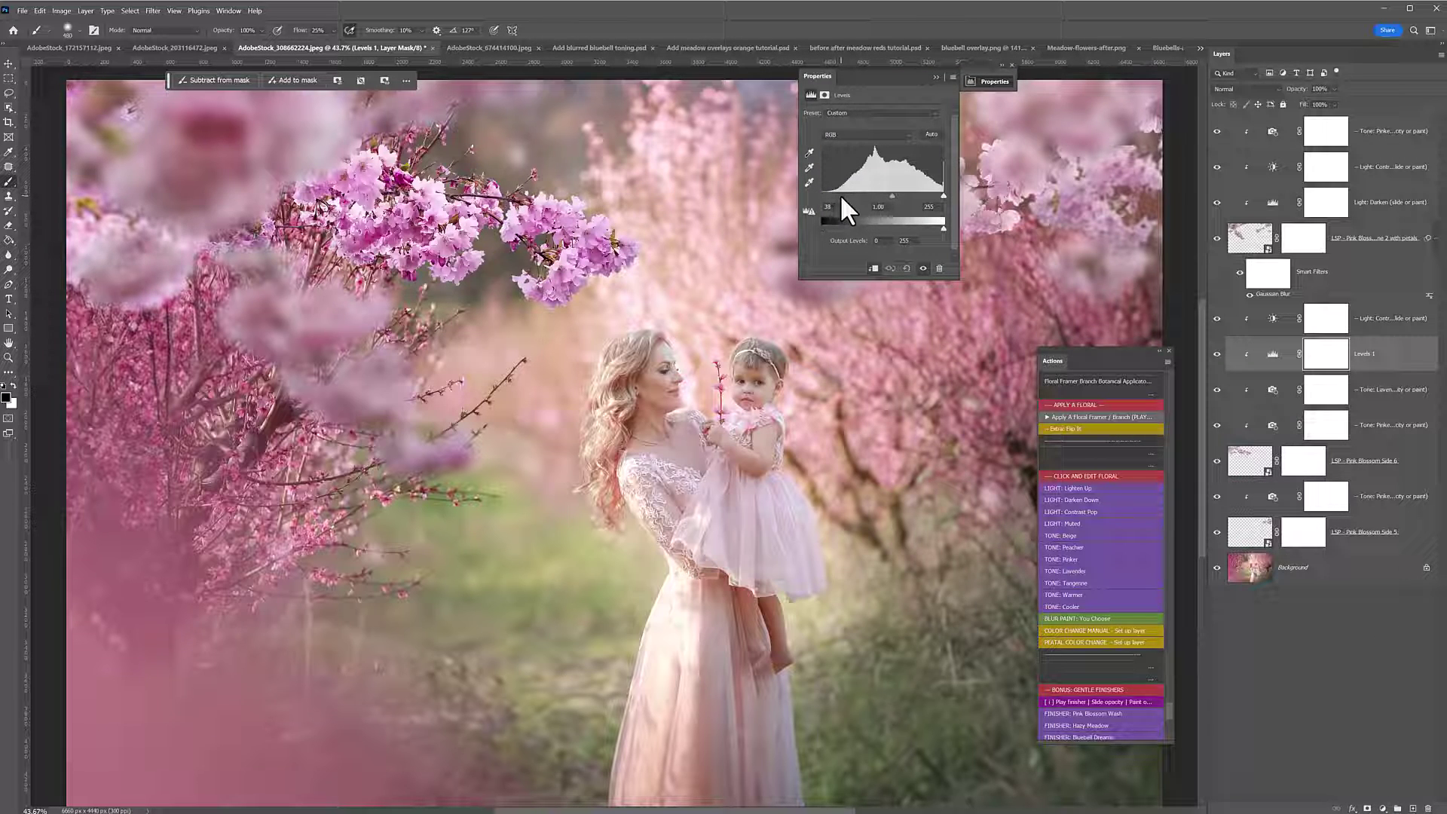
{"action": "left_click", "coordinate": [971, 76]}
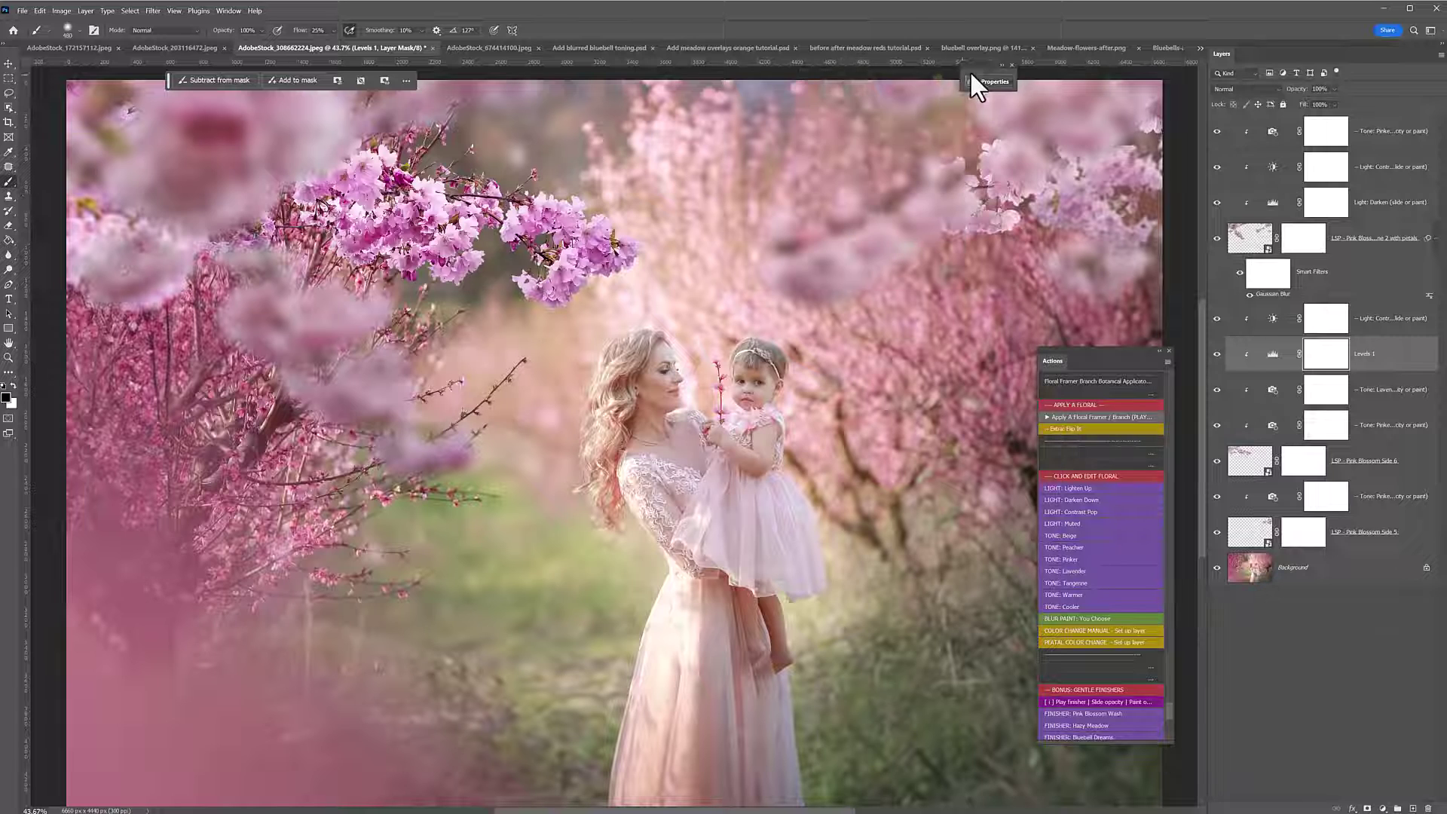
- Hide the Lavender tone layer on the Pink Blossom Side 6 branch
{"action": "left_click", "coordinate": [1389, 322]}
{"action": "left_click", "coordinate": [1389, 404]}
{"action": "left_click", "coordinate": [1217, 390]}
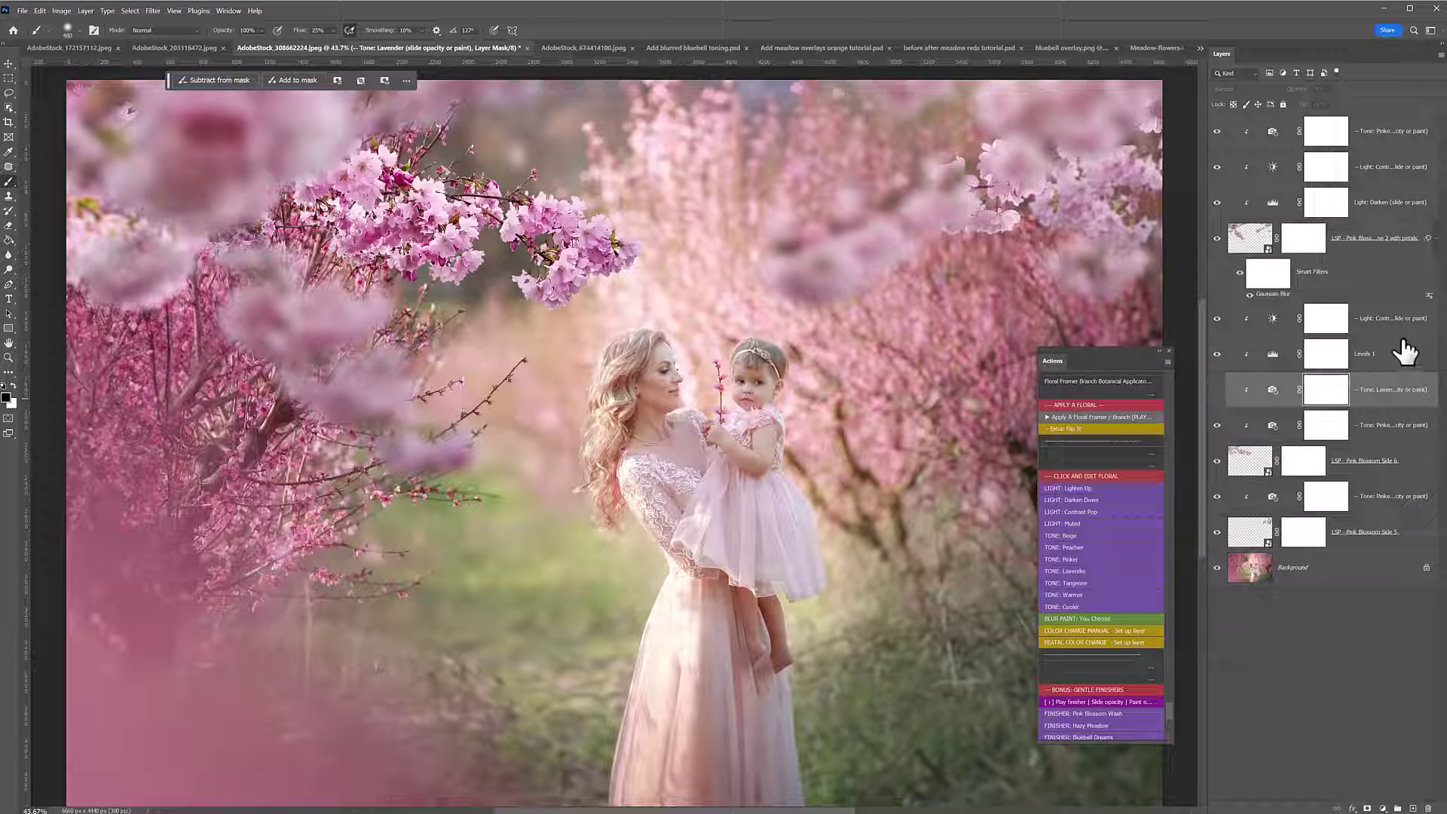
- Place LSP _ Petals Blossom Pink 4.png above the topmost Pinker tone layer with the floral action
{"action": "scroll", "coordinate": [869, 407], "scroll_direction": "up", "scroll_amount": 3}
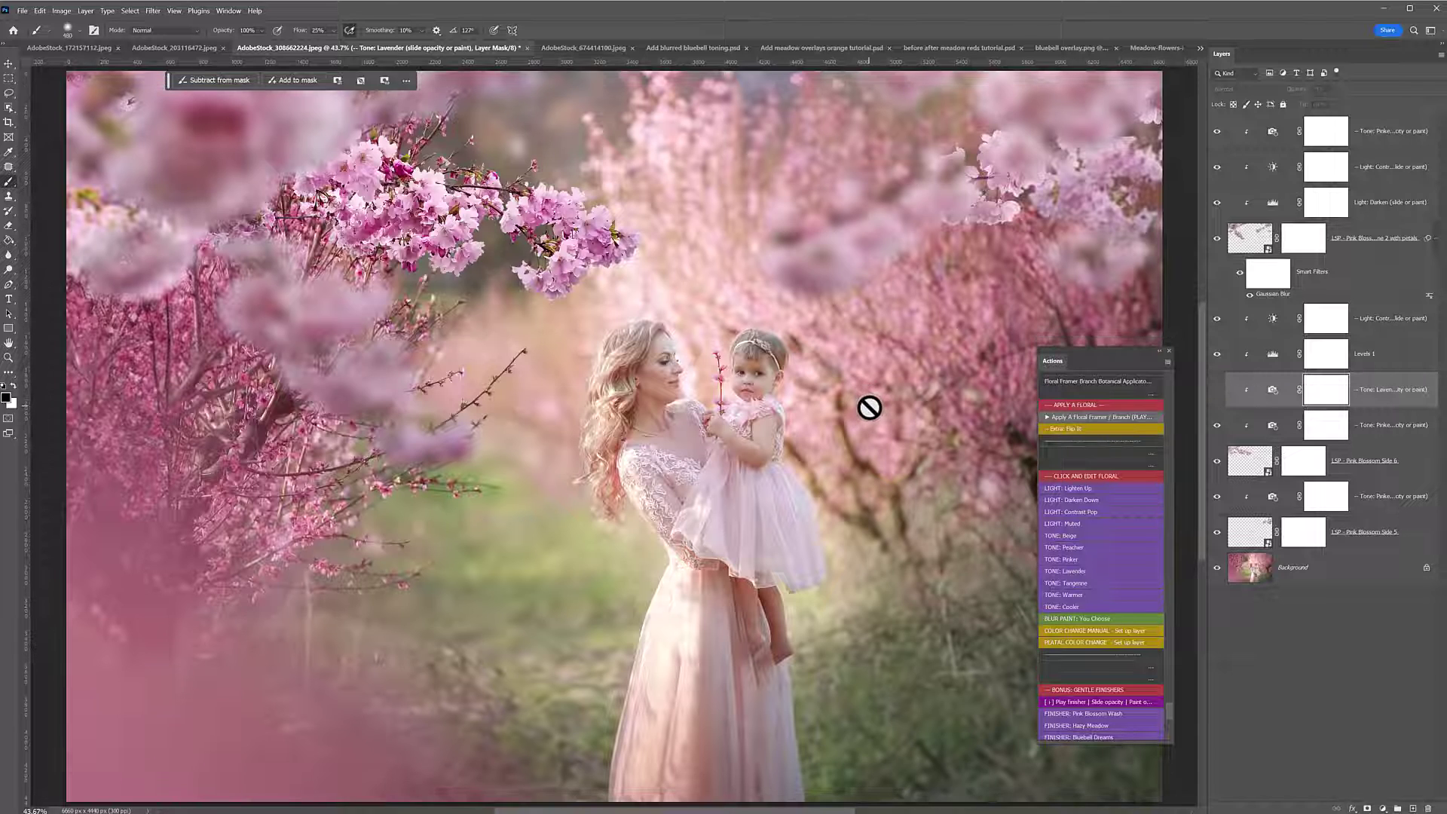
{"action": "scroll", "coordinate": [870, 407], "scroll_direction": "down", "scroll_amount": 3}
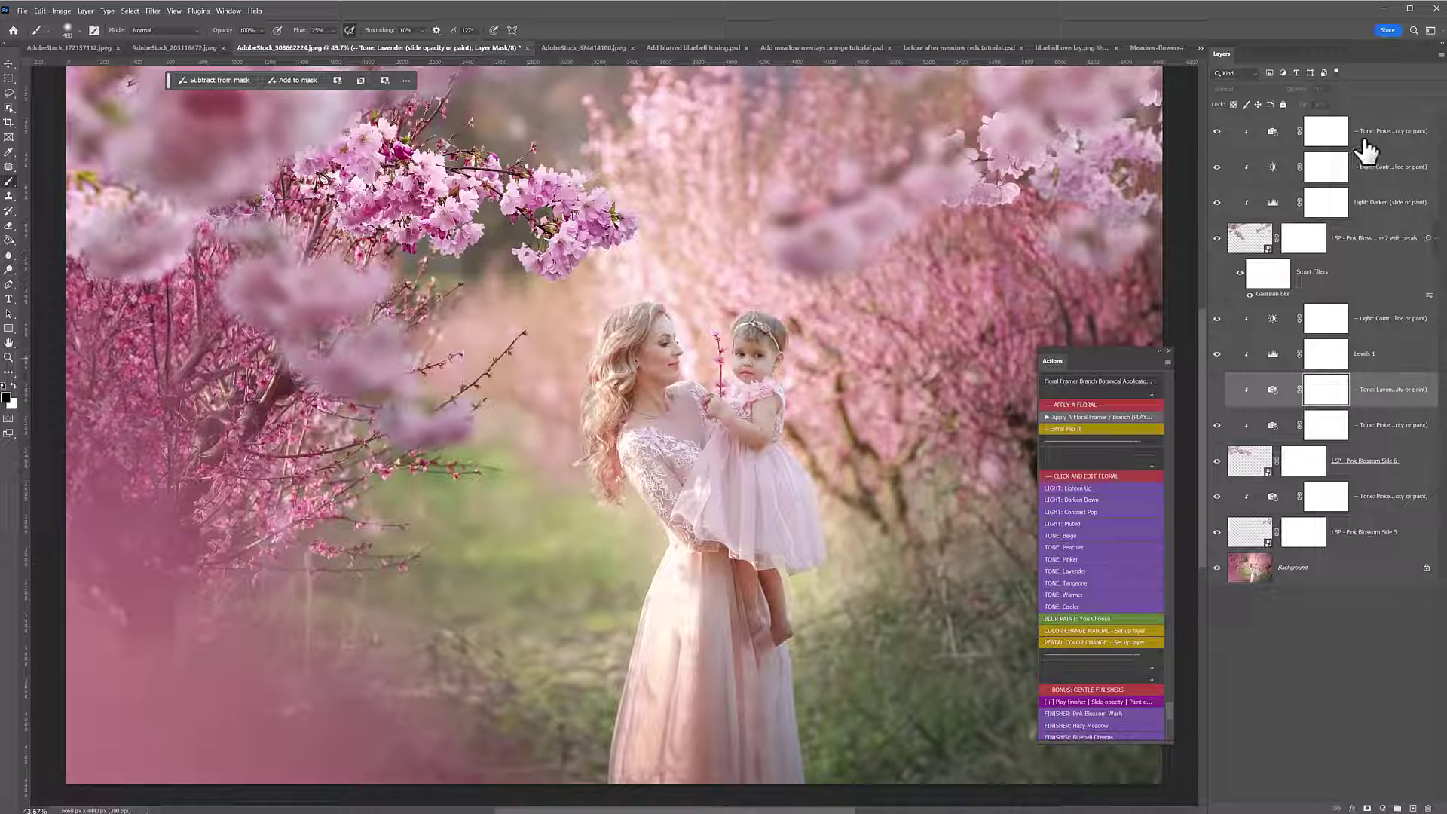
{"action": "left_click", "coordinate": [1363, 142]}
{"action": "left_click", "coordinate": [1080, 417]}
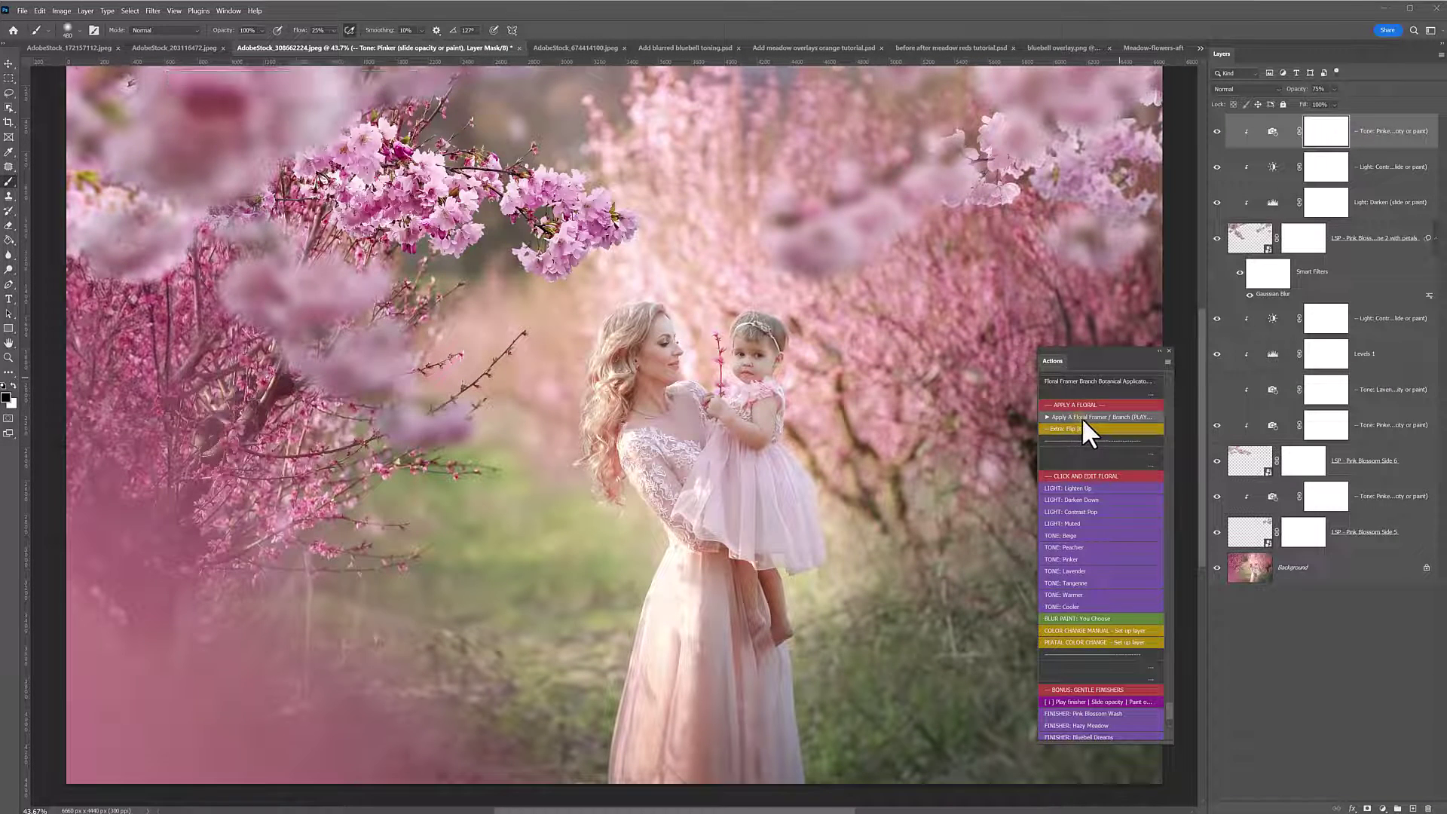
{"action": "scroll", "coordinate": [407, 407], "scroll_direction": "down", "scroll_amount": 10}
{"action": "double_click", "coordinate": [457, 414]}
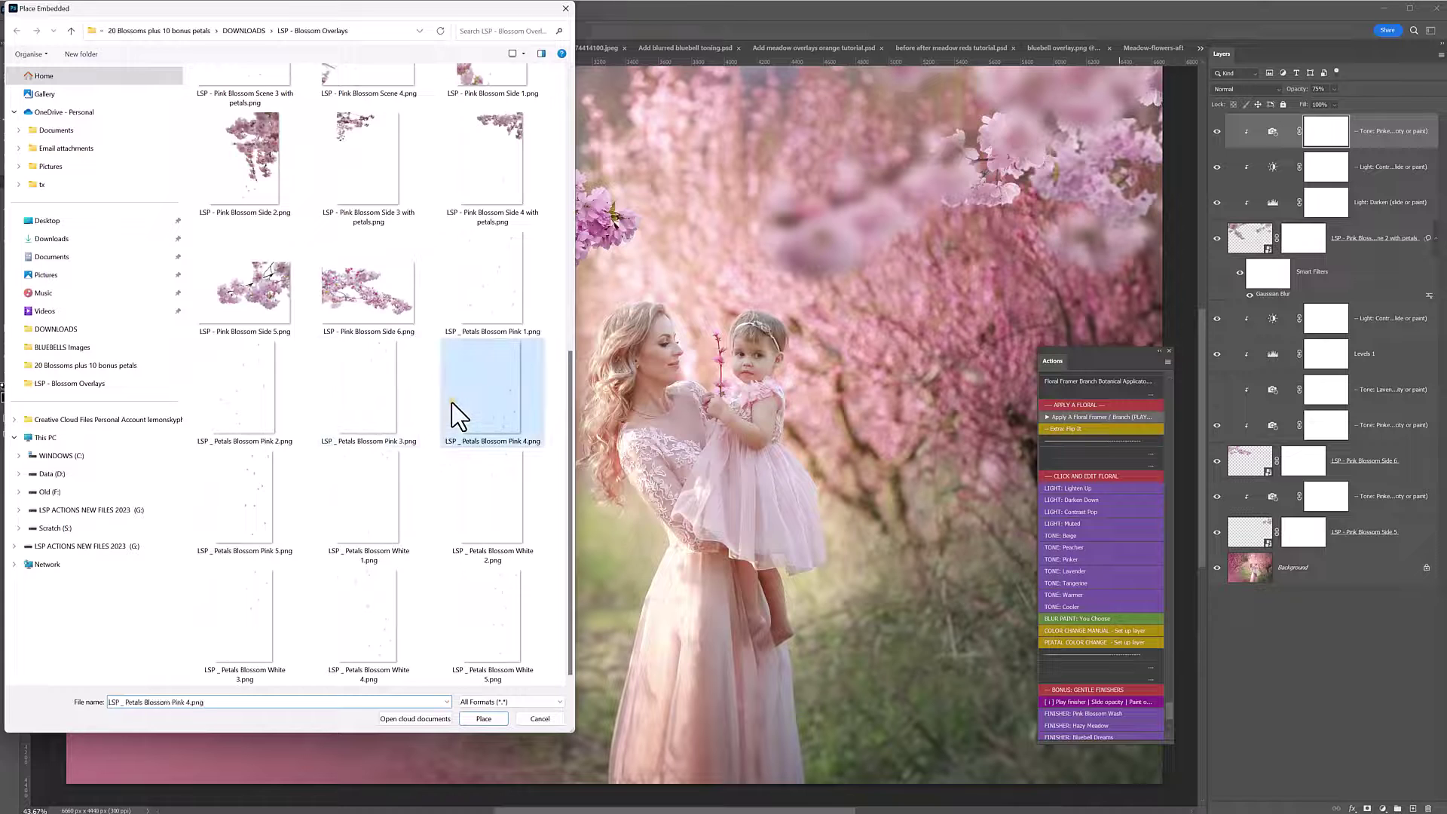
- Scale the petals overlay to about 45% width and 46% height and position it beside the mother, below the blossom branch
{"action": "left_click_drag", "start_coordinate": [831, 424], "coordinate": [615, 425]}
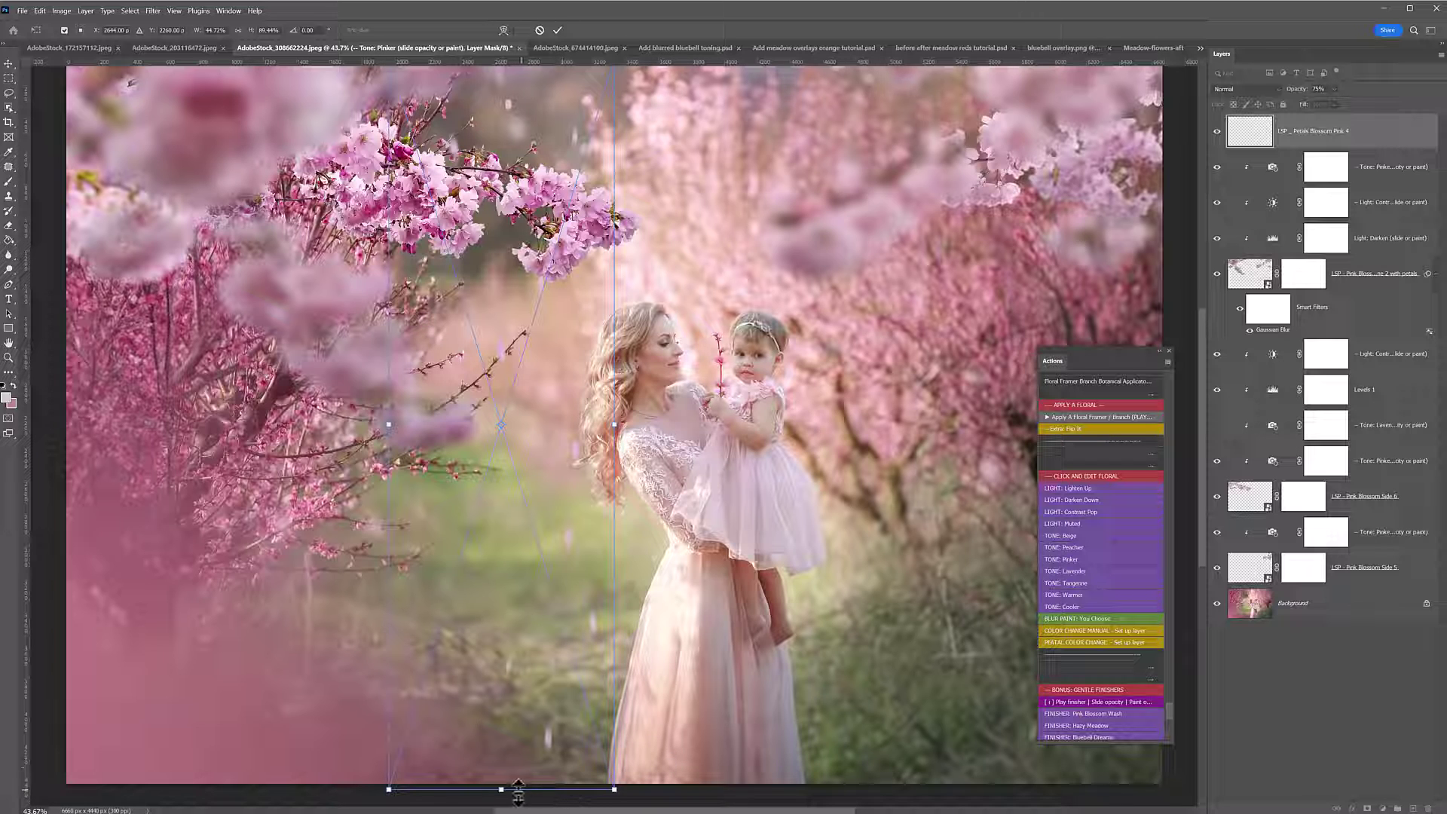
{"action": "left_click_drag", "start_coordinate": [518, 790], "coordinate": [508, 514]}
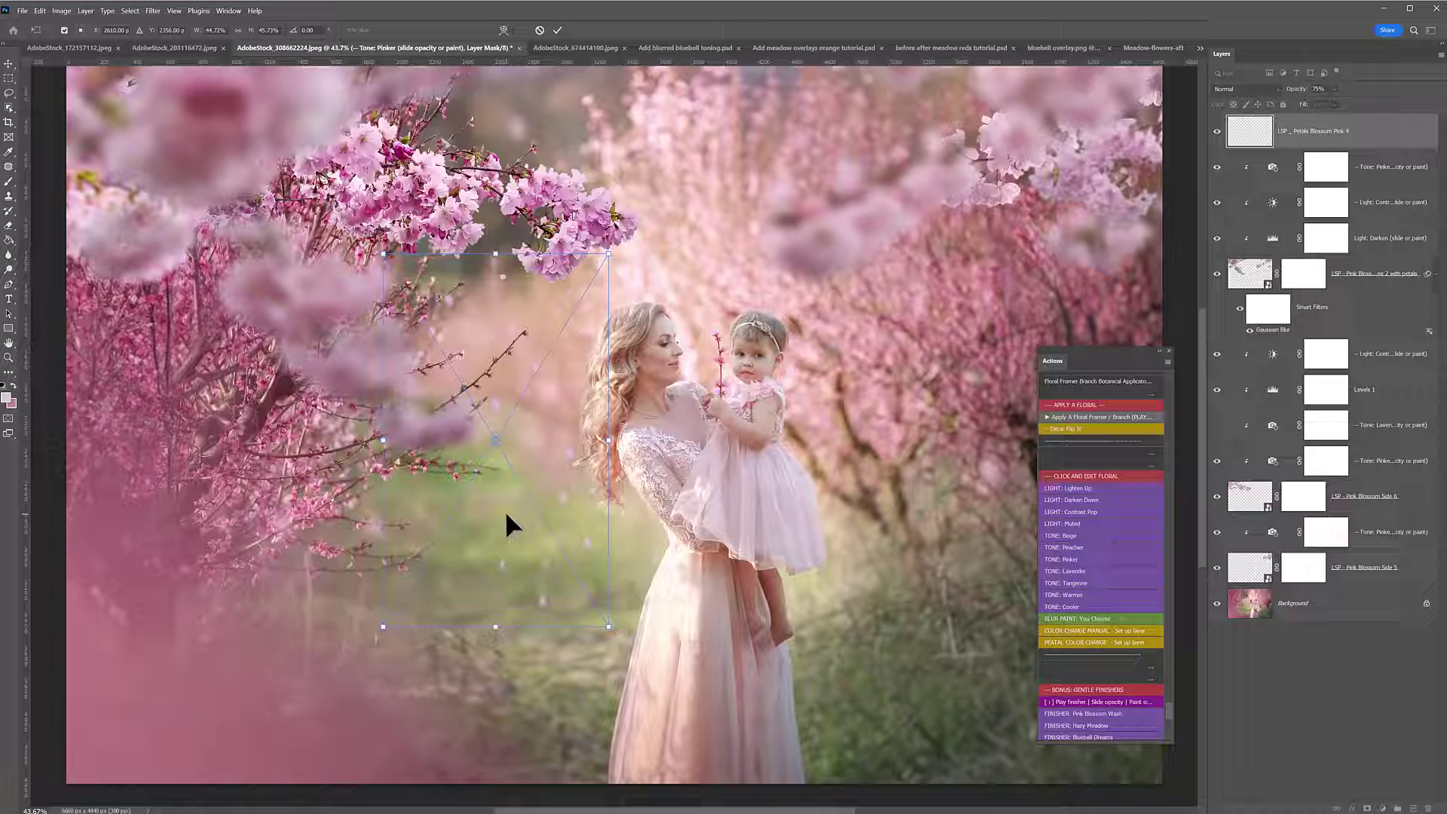
{"action": "key", "text": "Return"}
- Place a second LSP _ Petals Blossom Pink 4.png with the floral action, rotated about 10°, scaled down and positioned on the child's side
{"action": "left_click", "coordinate": [1070, 418]}
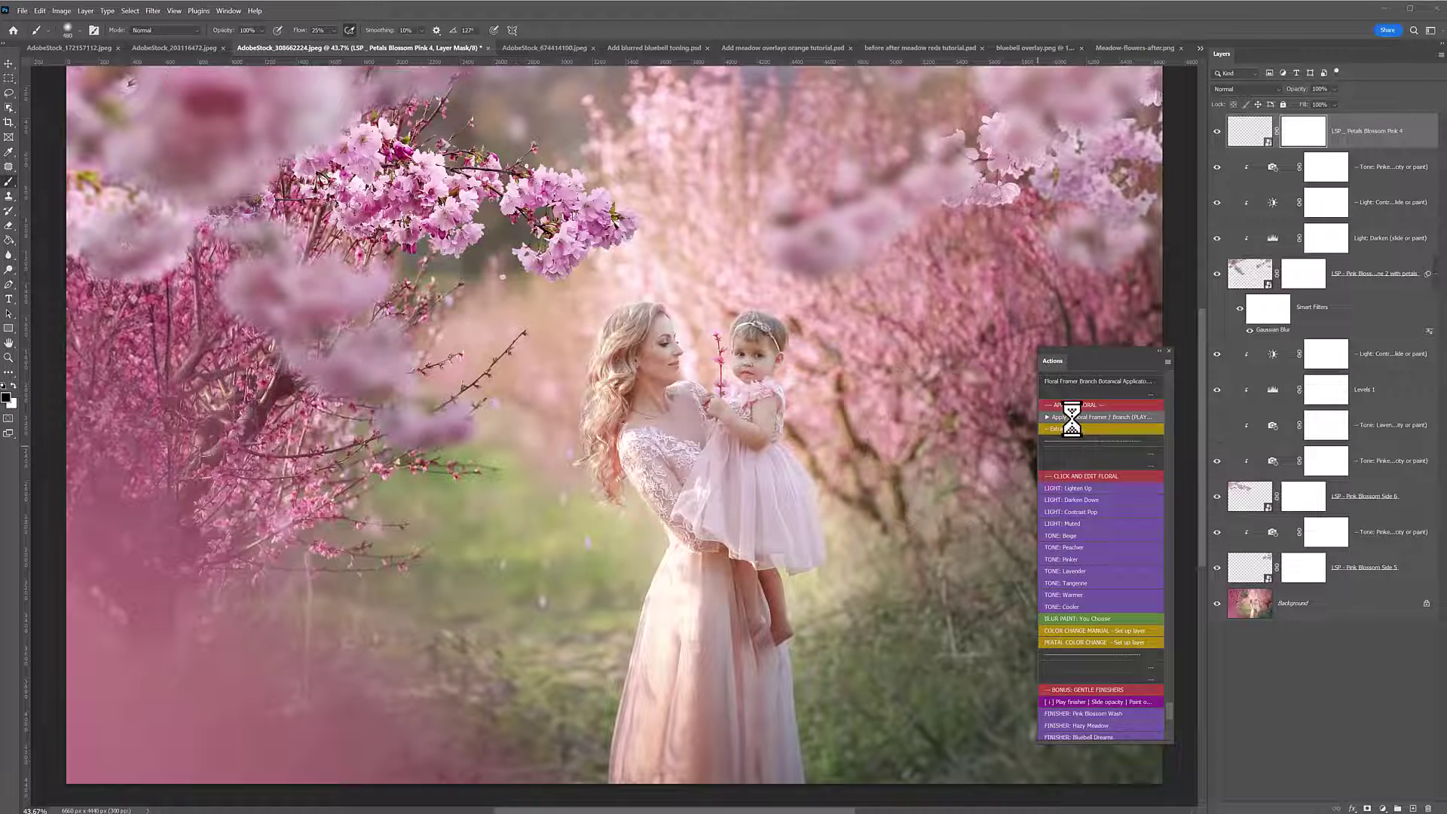
{"action": "scroll", "coordinate": [439, 560], "scroll_direction": "down", "scroll_amount": 5}
{"action": "double_click", "coordinate": [500, 445]}
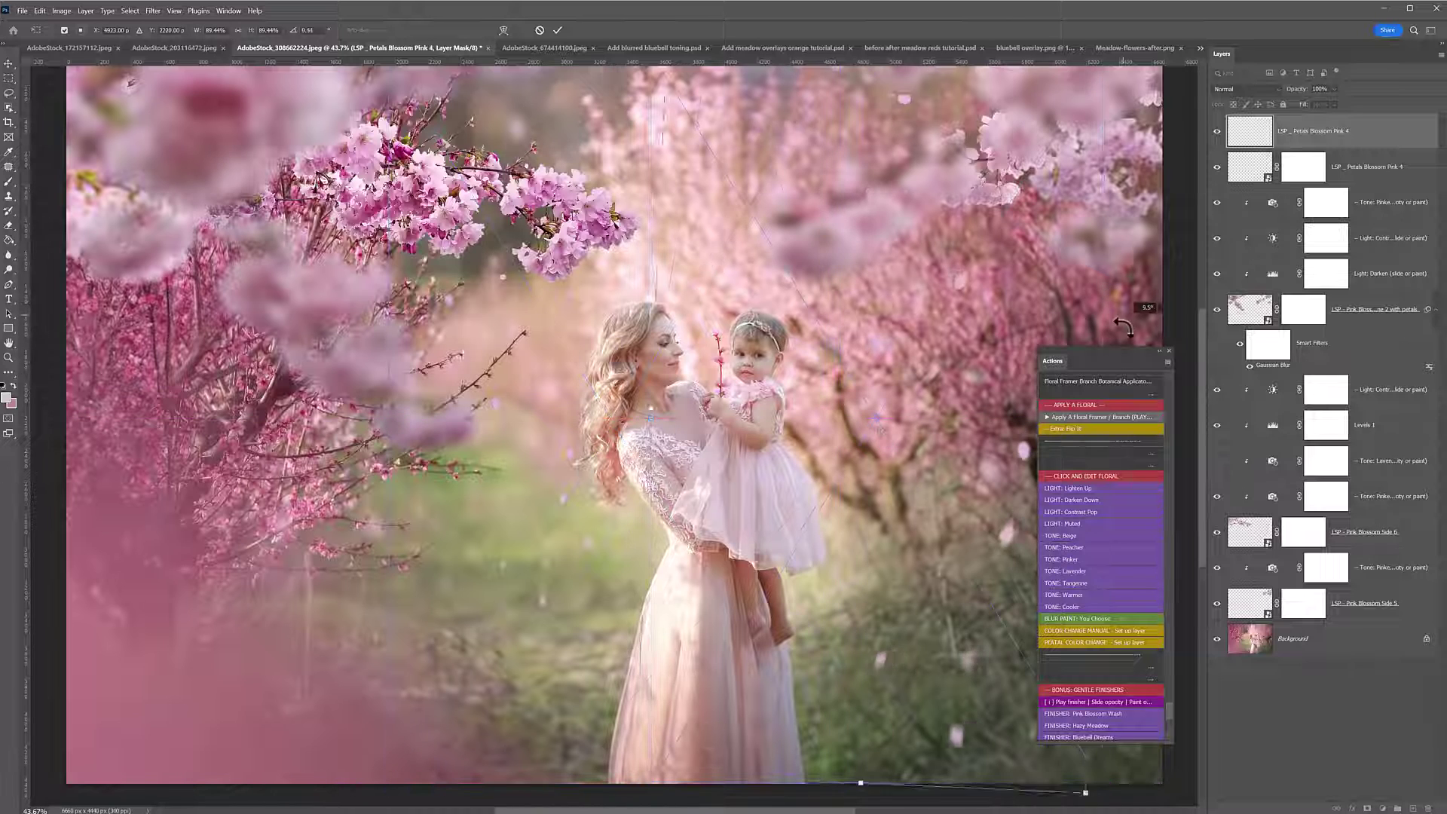
{"action": "left_click_drag", "start_coordinate": [1155, 96], "coordinate": [1002, 291]}
{"action": "left_click_drag", "start_coordinate": [902, 455], "coordinate": [970, 406]}
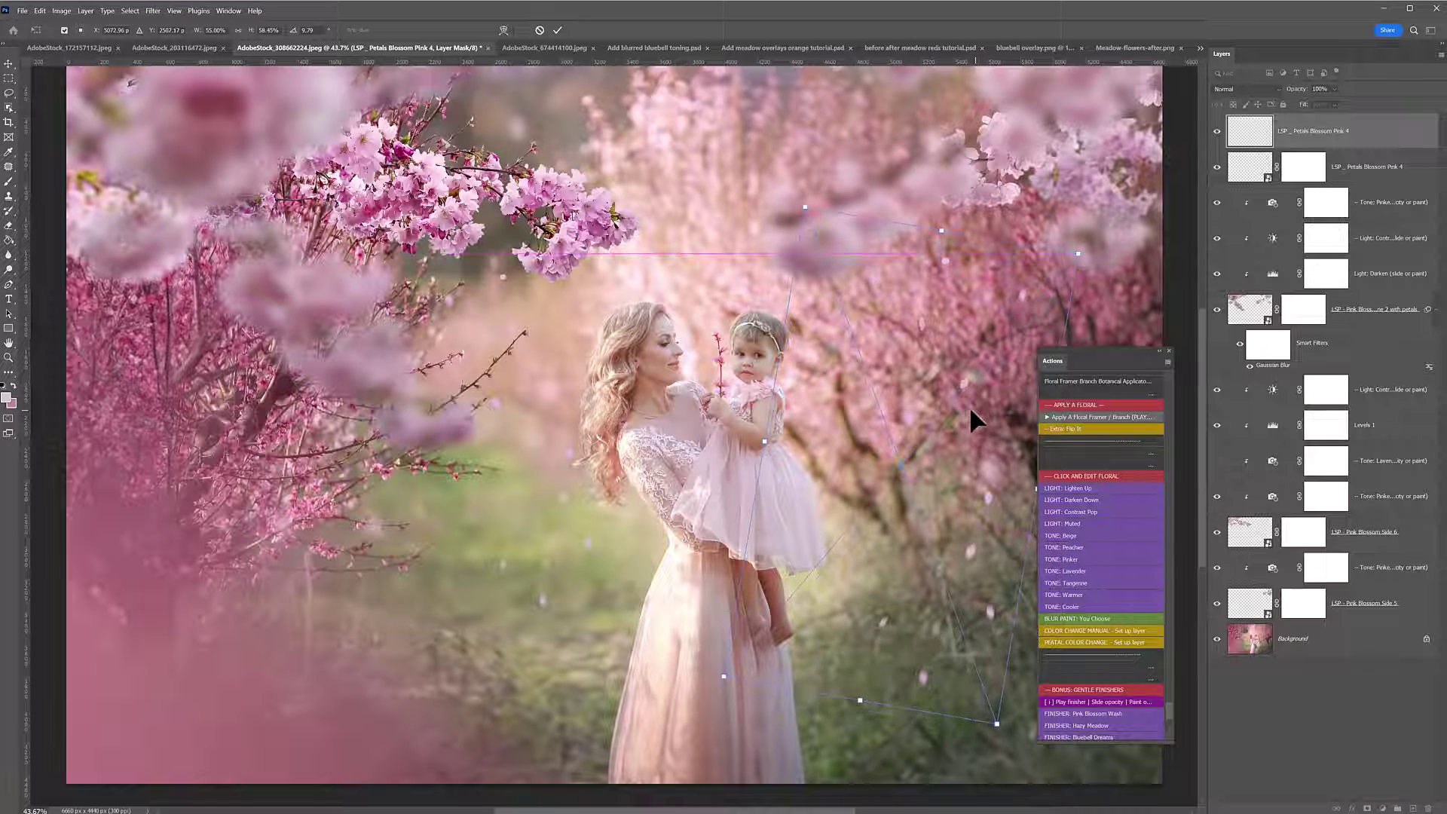
{"action": "key", "text": "Return"}
- Apply FINISHER: Pink Blossom Wash above the top petals layer and set its opacity to 85%
{"action": "left_click", "coordinate": [1368, 131]}
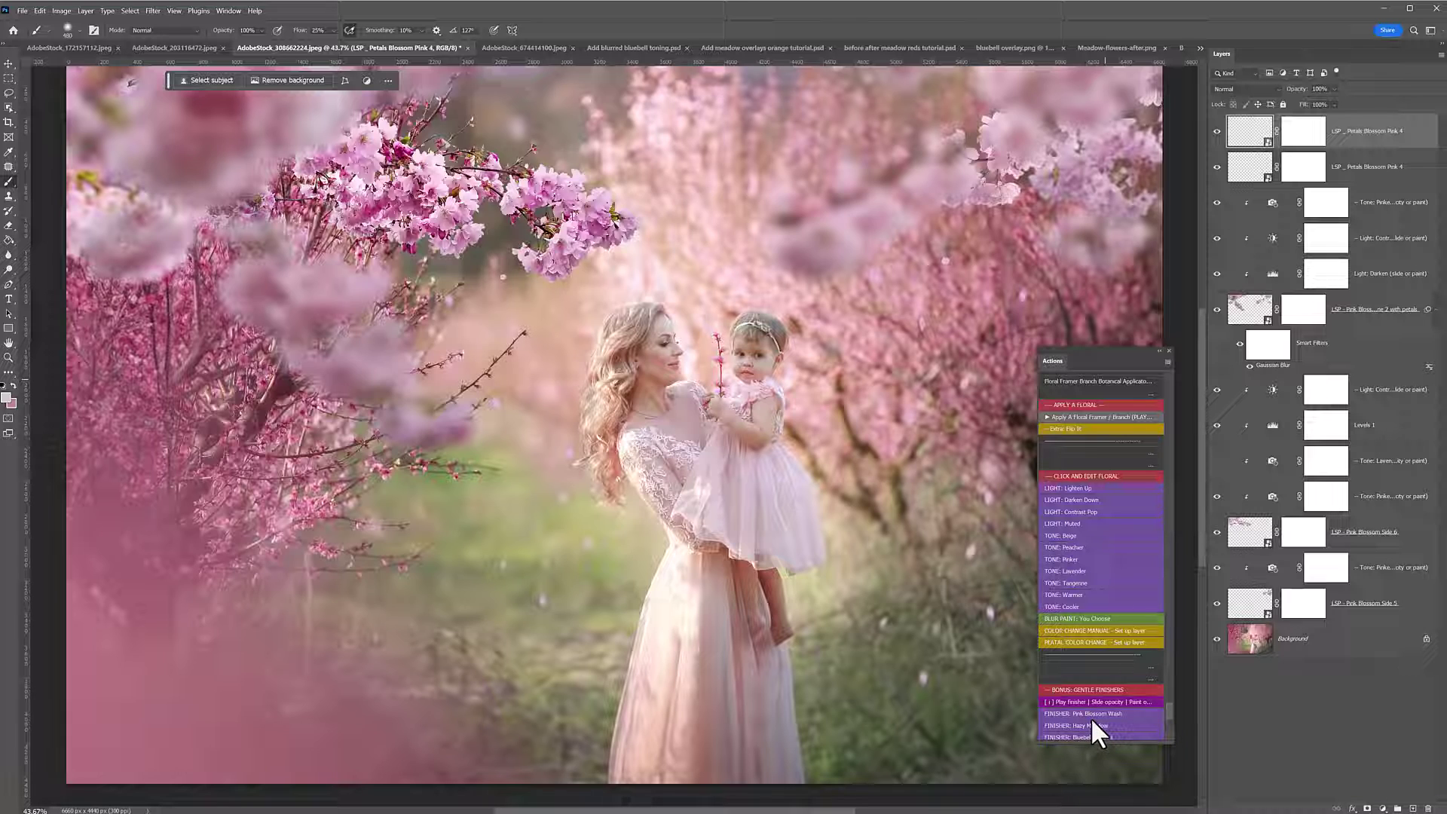
{"action": "left_click", "coordinate": [1083, 712]}
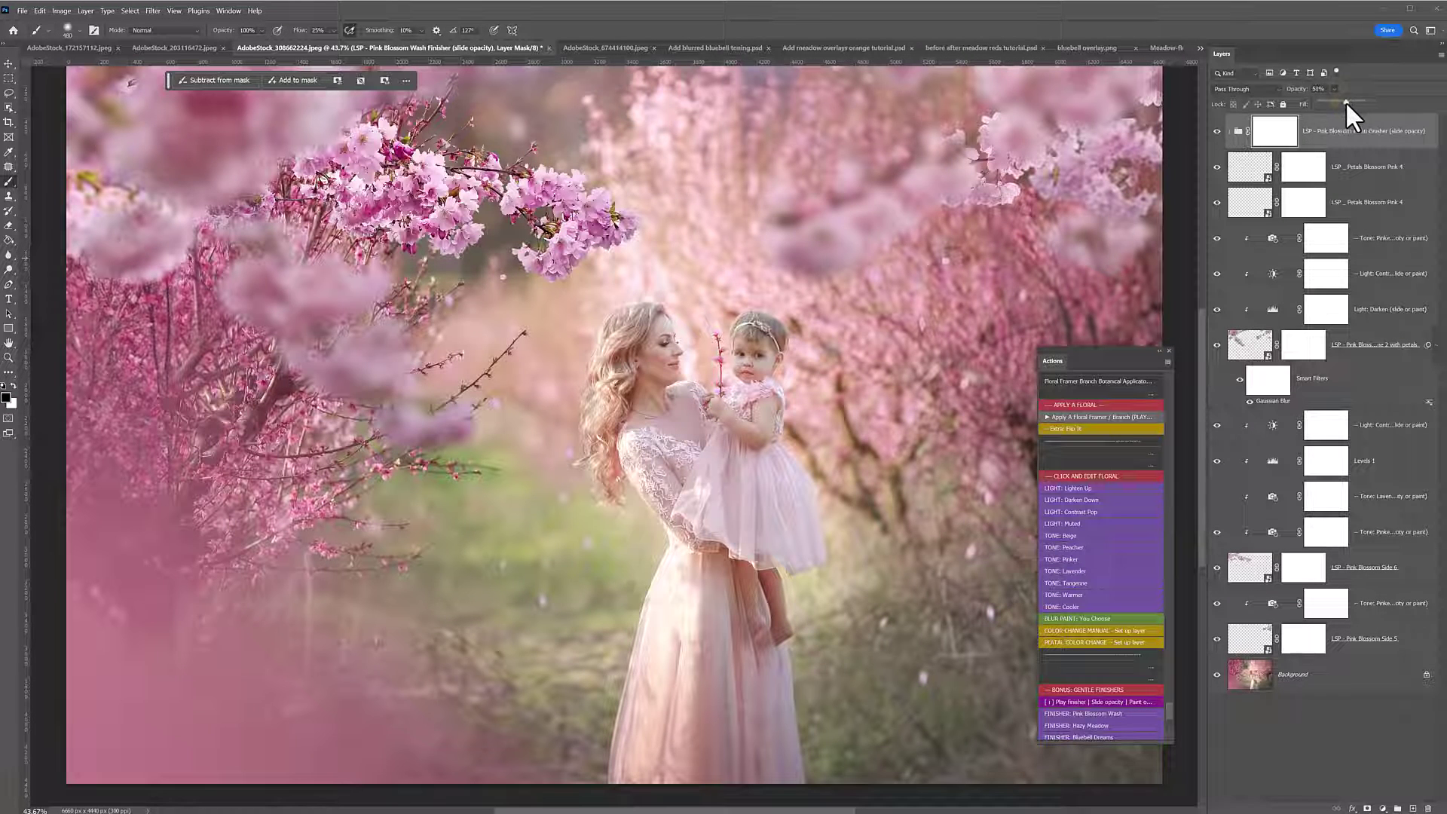
{"action": "left_click_drag", "start_coordinate": [1359, 101], "coordinate": [1363, 102]}
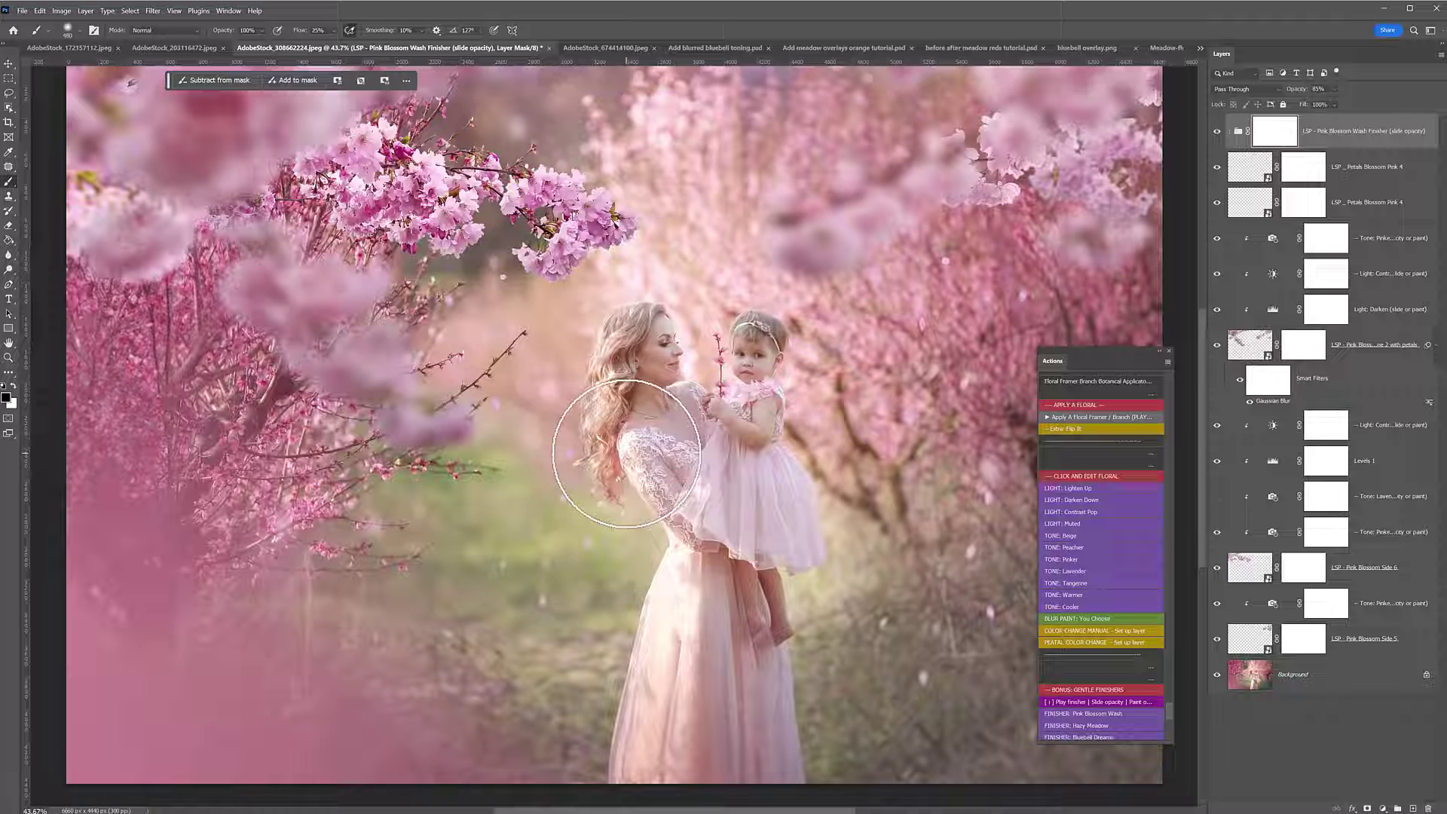
- Paint black with a much larger soft brush on the Pink Blossom Wash mask to remove the effect from the mother and child
{"action": "key", "text": "bracketright"}
{"action": "key", "text": "bracketright"}
{"action": "key", "text": "bracketright"}
{"action": "key", "text": "bracketright"}
{"action": "key", "text": "bracketright"}
{"action": "key", "text": "bracketright"}
{"action": "key", "text": "bracketright"}
{"action": "key", "text": "bracketright"}
{"action": "key", "text": "bracketright"}
{"action": "key", "text": "bracketright"}
{"action": "key", "text": "bracketright"}
{"action": "key", "text": "bracketright"}
{"action": "key", "text": "bracketright"}
{"action": "key", "text": "bracketright"}
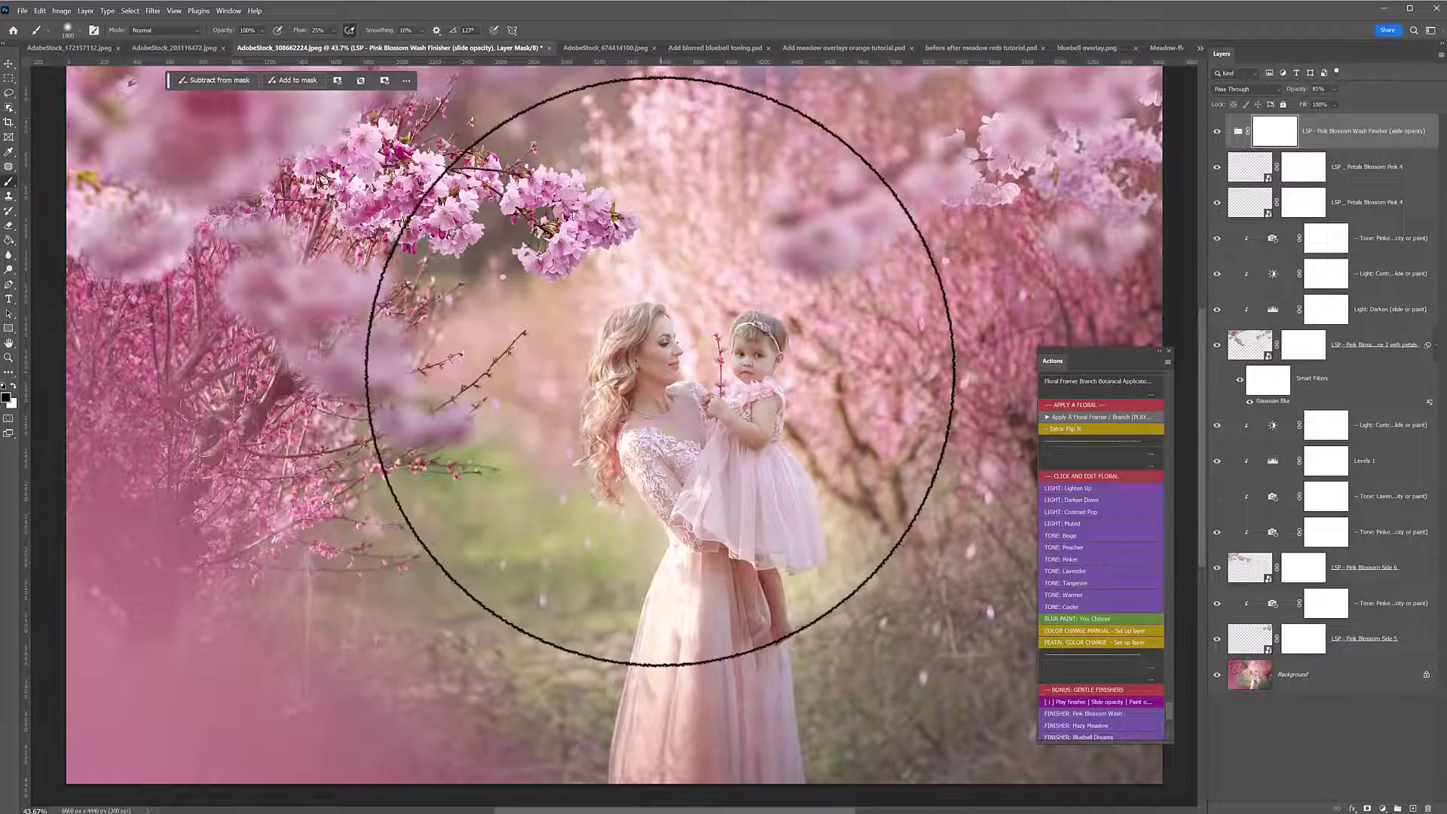
{"action": "mouse_move", "coordinate": [659, 372]}
{"action": "left_mouse_down"}
{"action": "mouse_move", "coordinate": [627, 691]}
{"action": "mouse_move", "coordinate": [662, 690]}
{"action": "mouse_move", "coordinate": [626, 364]}
{"action": "mouse_move", "coordinate": [605, 493]}
{"action": "mouse_move", "coordinate": [542, 675]}
{"action": "mouse_move", "coordinate": [419, 720]}
{"action": "mouse_move", "coordinate": [645, 692]}
{"action": "mouse_move", "coordinate": [680, 388]}
{"action": "mouse_move", "coordinate": [707, 555]}
{"action": "mouse_move", "coordinate": [699, 425]}
{"action": "mouse_move", "coordinate": [637, 364]}
{"action": "mouse_move", "coordinate": [683, 351]}
{"action": "mouse_move", "coordinate": [723, 379]}
{"action": "mouse_move", "coordinate": [641, 447]}
{"action": "mouse_move", "coordinate": [640, 553]}
{"action": "mouse_move", "coordinate": [686, 542]}
{"action": "mouse_move", "coordinate": [578, 469]}
{"action": "left_mouse_up"}
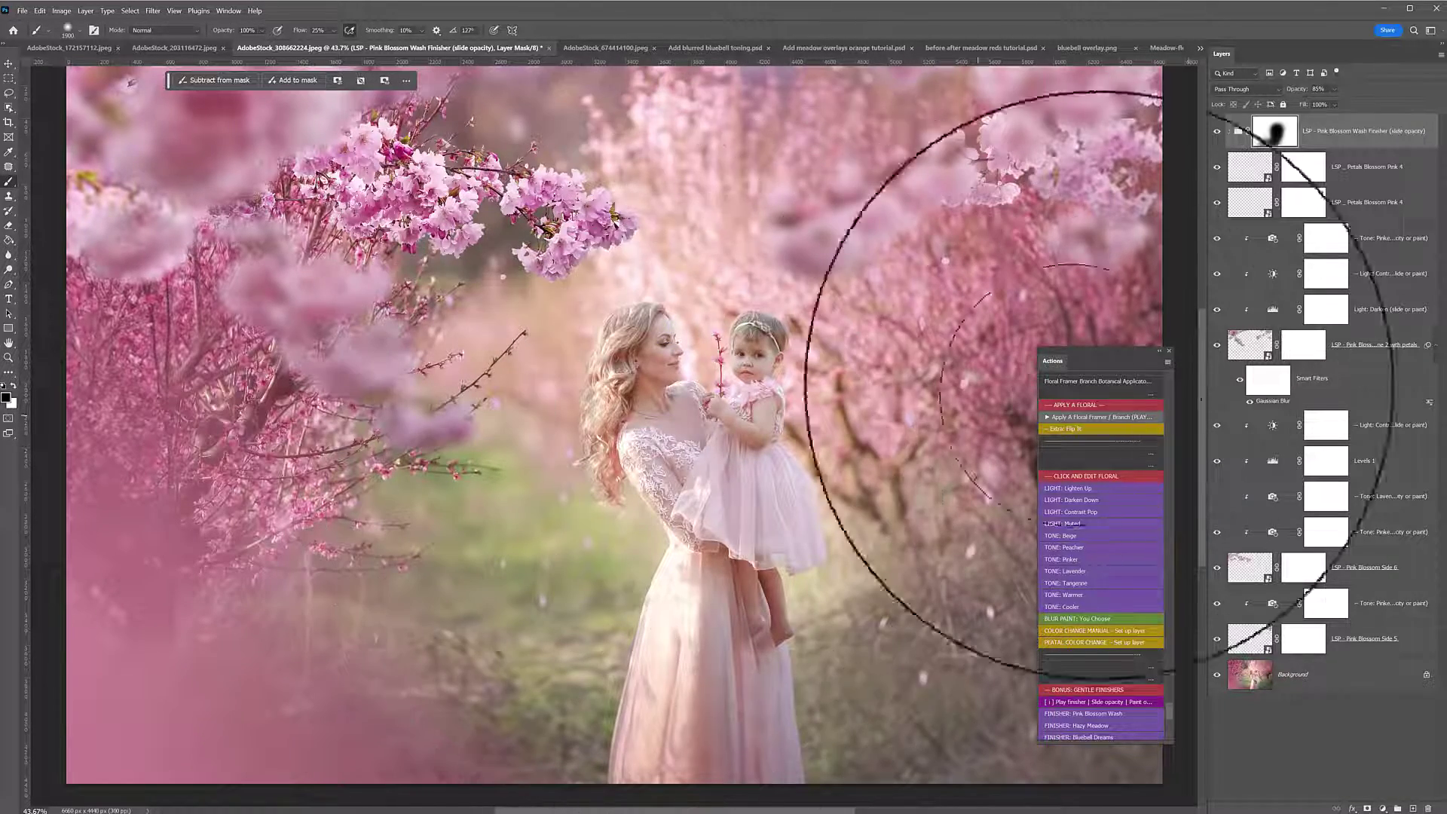
- Compare the photo with and without the Pink Blossom Wash finisher by toggling its visibility
{"action": "left_click", "coordinate": [1217, 131]}
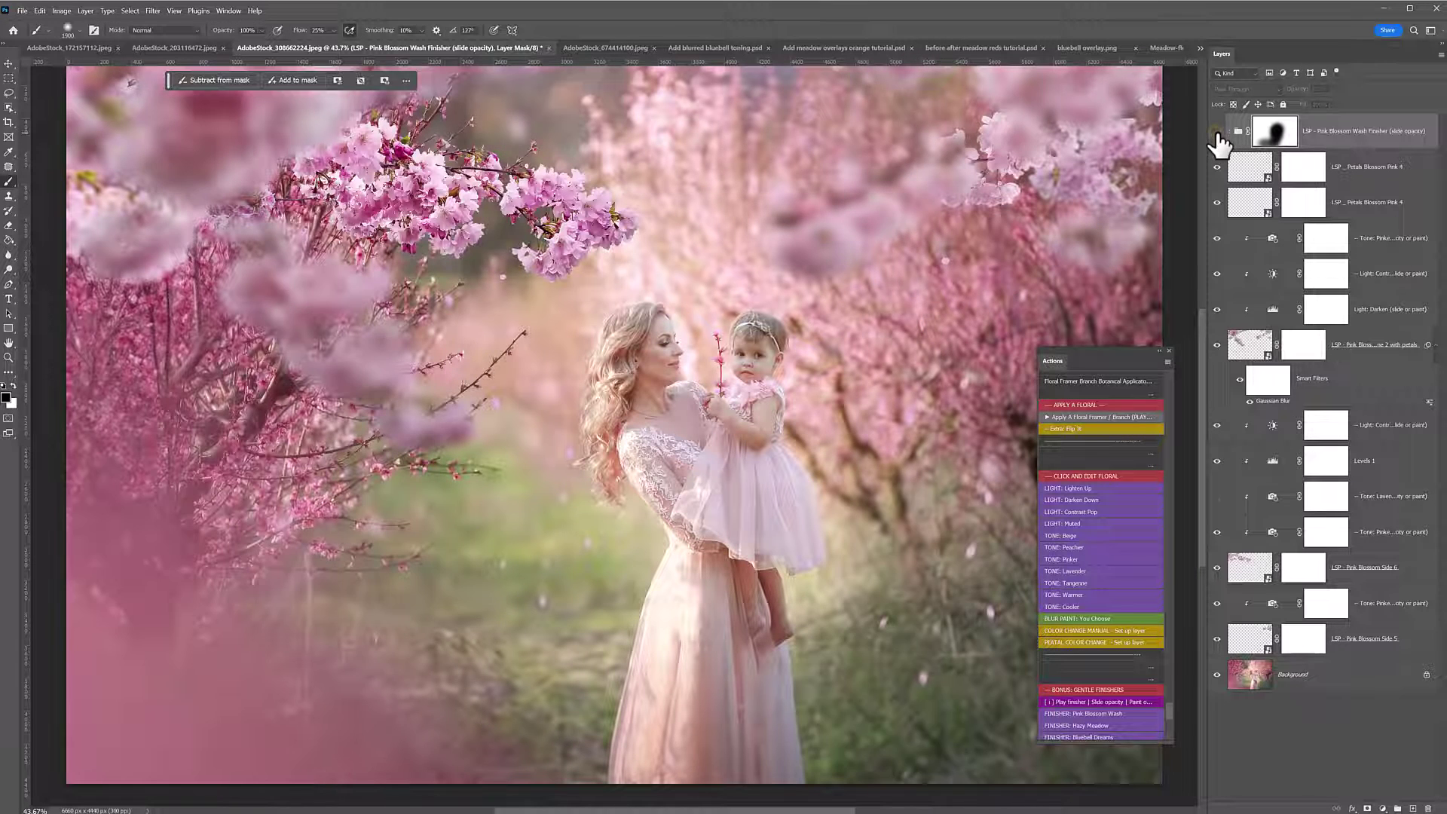
{"action": "left_click", "coordinate": [1217, 132]}
{"action": "left_click", "coordinate": [1217, 132]}
{"action": "left_click", "coordinate": [1217, 132]}
{"action": "left_click", "coordinate": [1216, 132]}
{"action": "left_click", "coordinate": [1217, 132]}
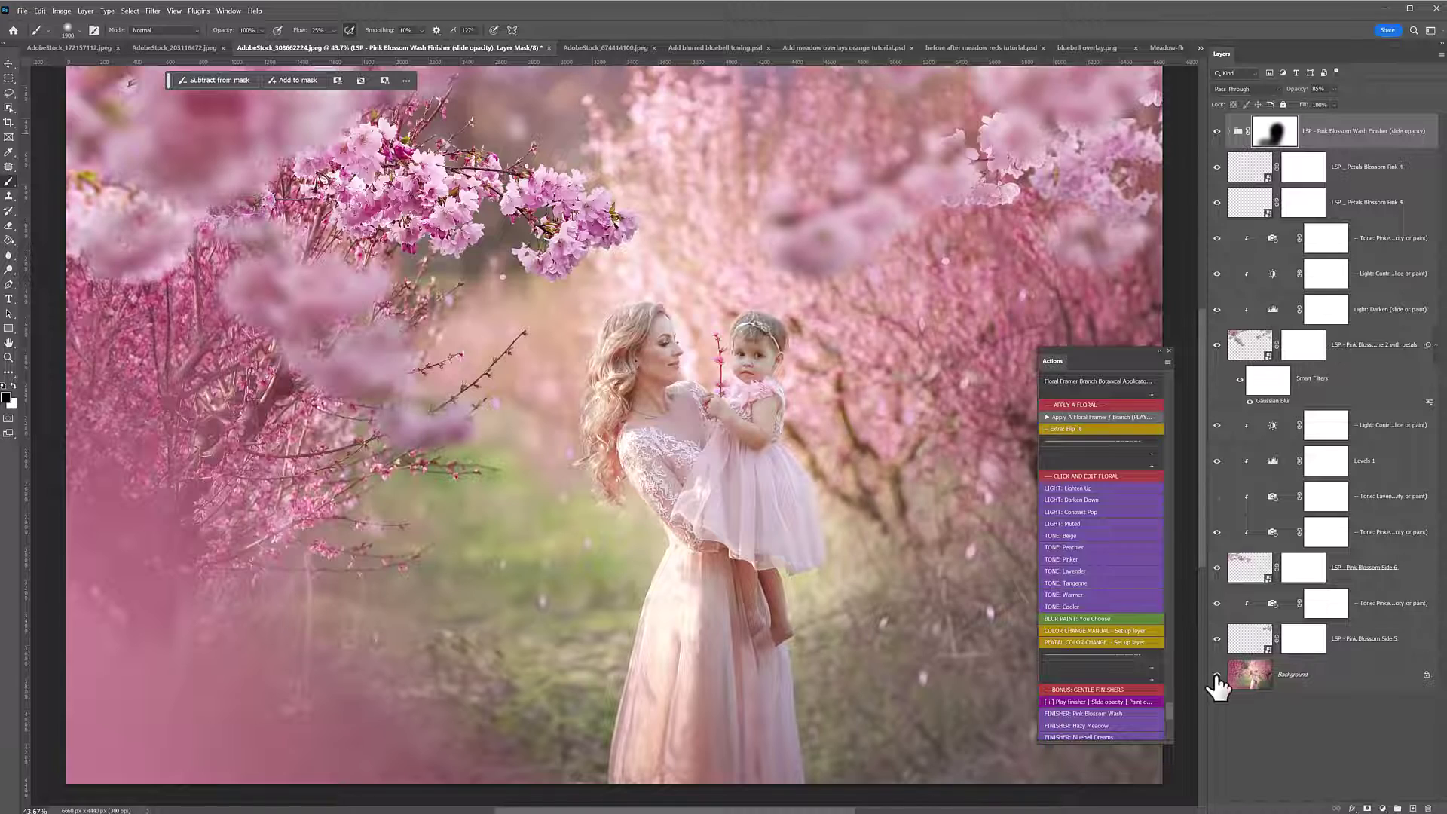
- Compare the original Background photo with the finished edit by toggling the visibility of all other layers
{"action": "left_click", "coordinate": [1217, 674], "text": "alt"}
{"action": "left_click", "coordinate": [1217, 675], "text": "alt"}
{"action": "left_click", "coordinate": [1217, 675], "text": "alt"}
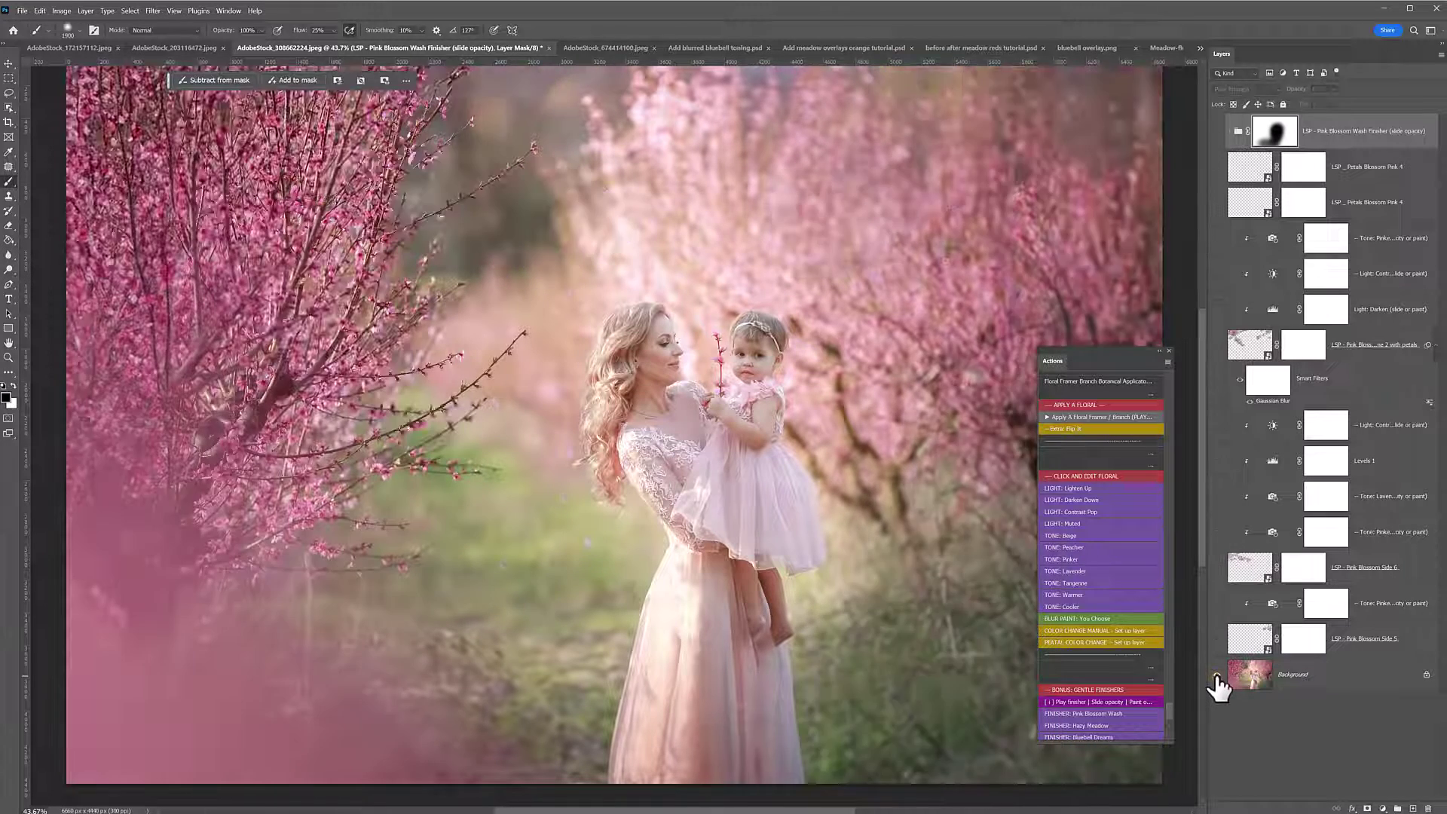
{"action": "left_click", "coordinate": [1217, 674], "text": "alt"}
{"action": "left_click", "coordinate": [1217, 674], "text": "alt"}
{"action": "left_click", "coordinate": [1217, 675], "text": "alt"}
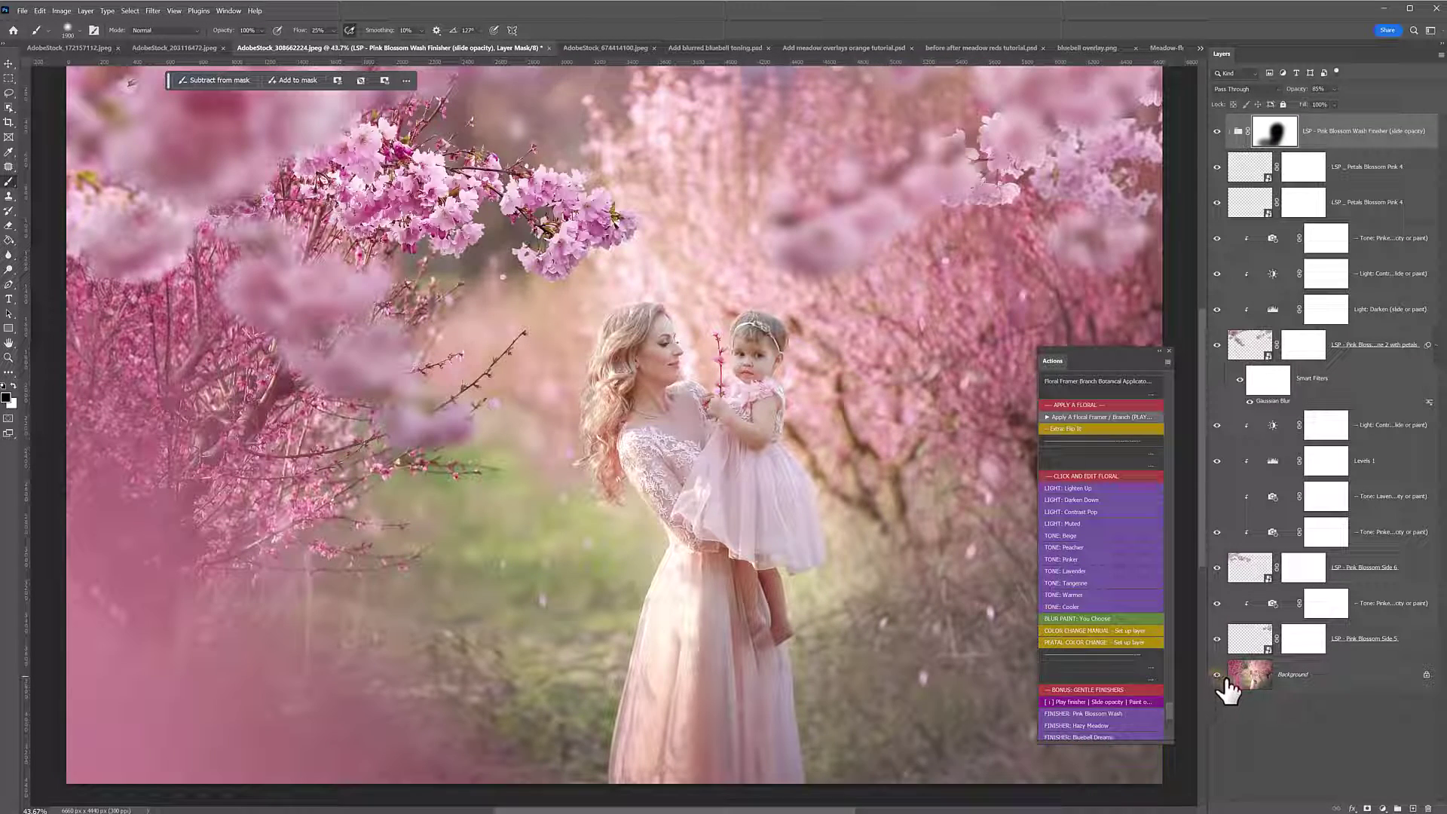